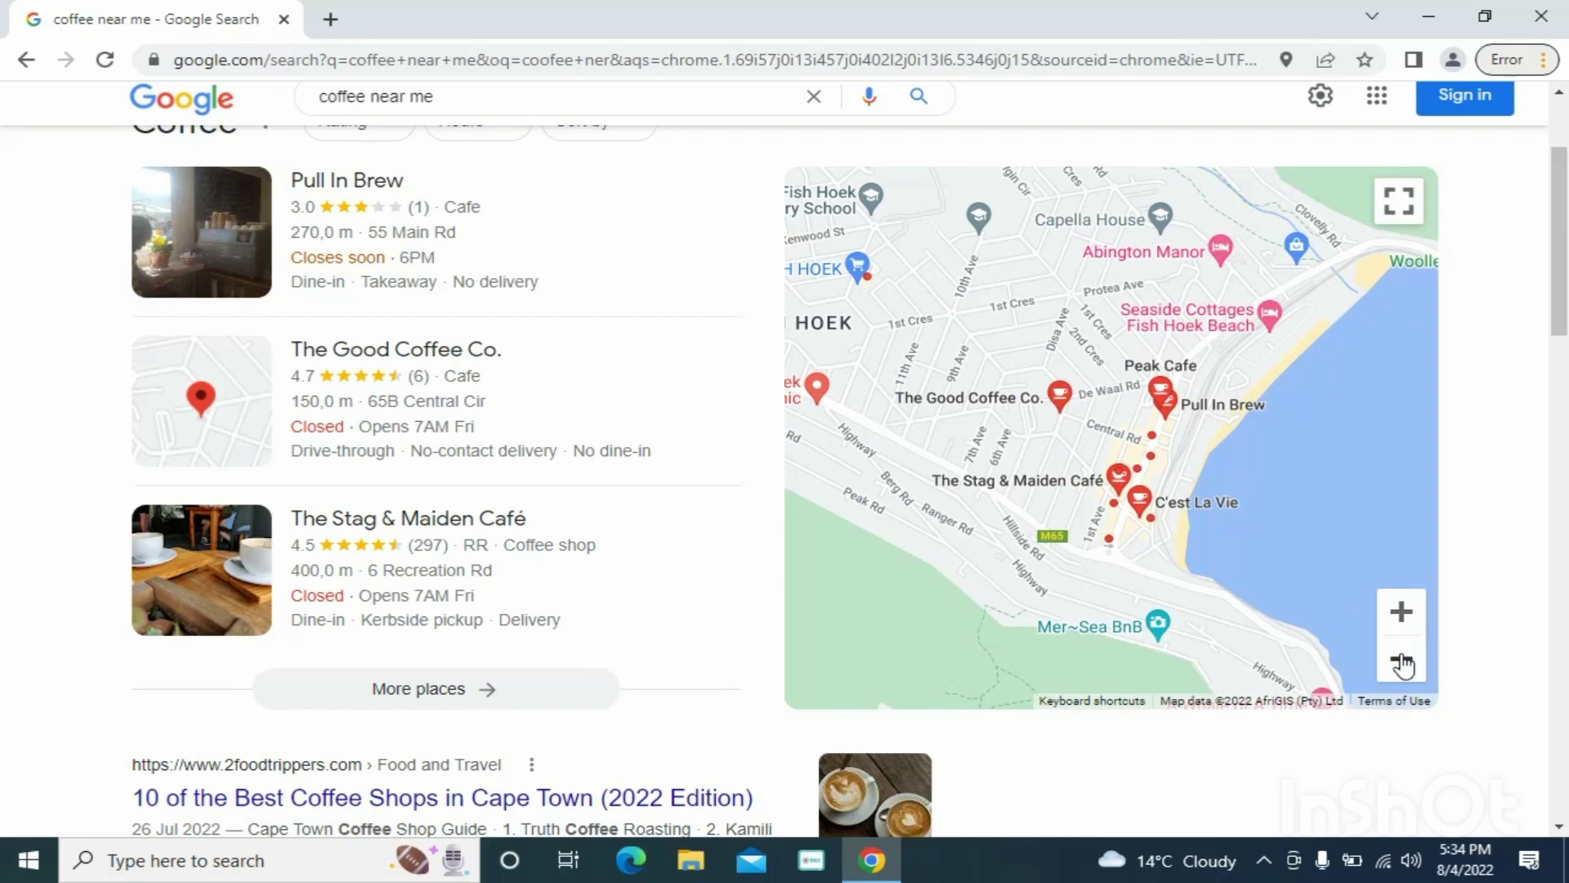
- Zoom the coffee-near-me map out three times to the Cape Town peninsula, then select the address bar
left_click(1401, 658)
left_click(1400, 658)
left_click(1402, 662)
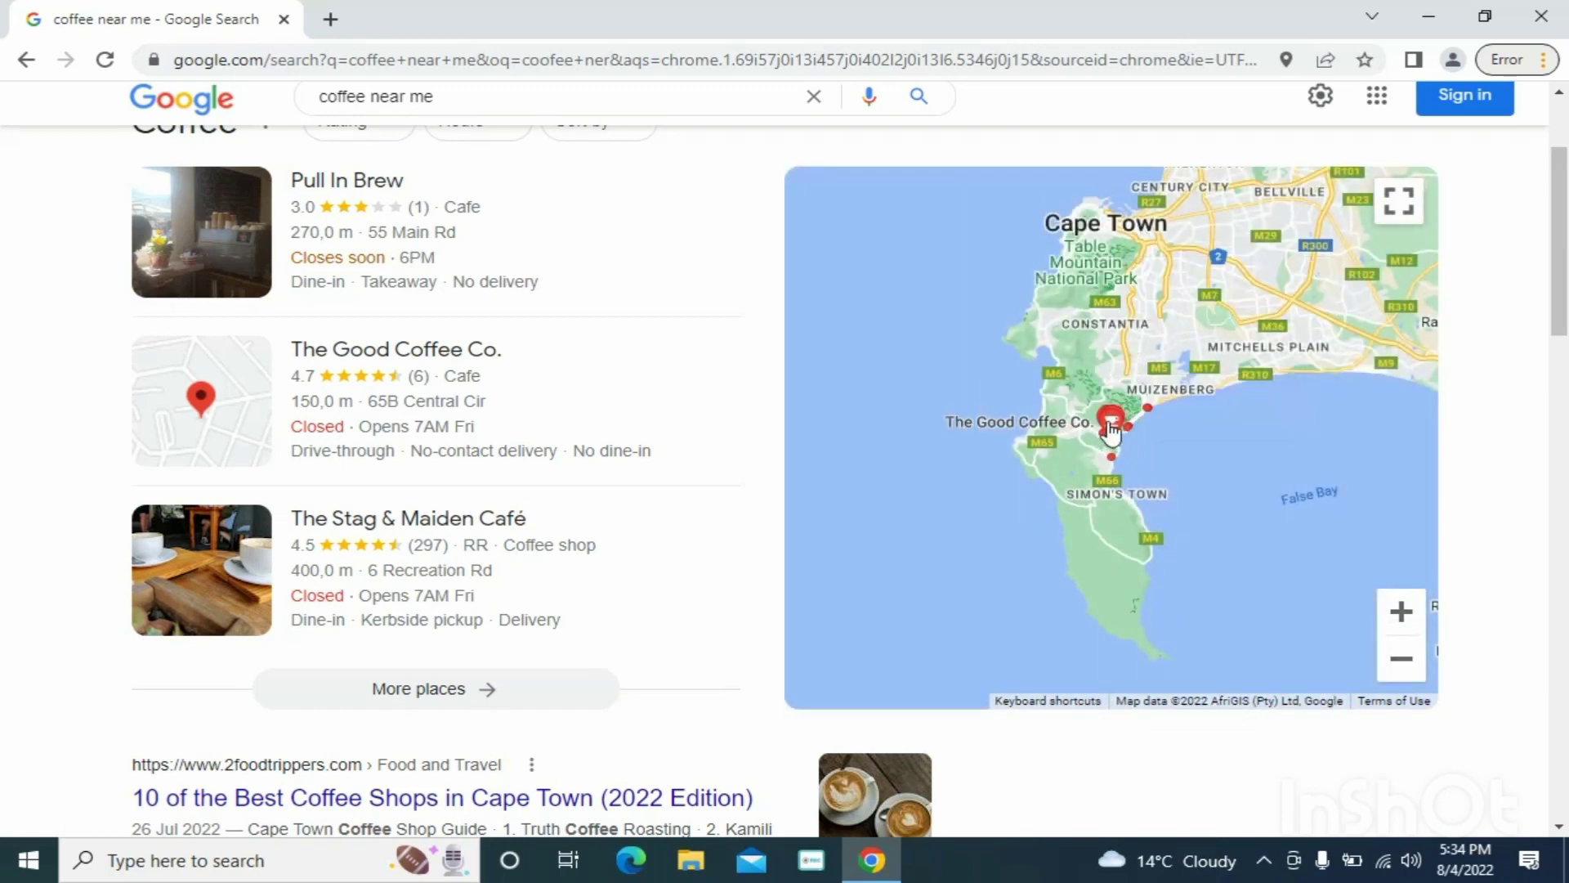
left_click(488, 65)
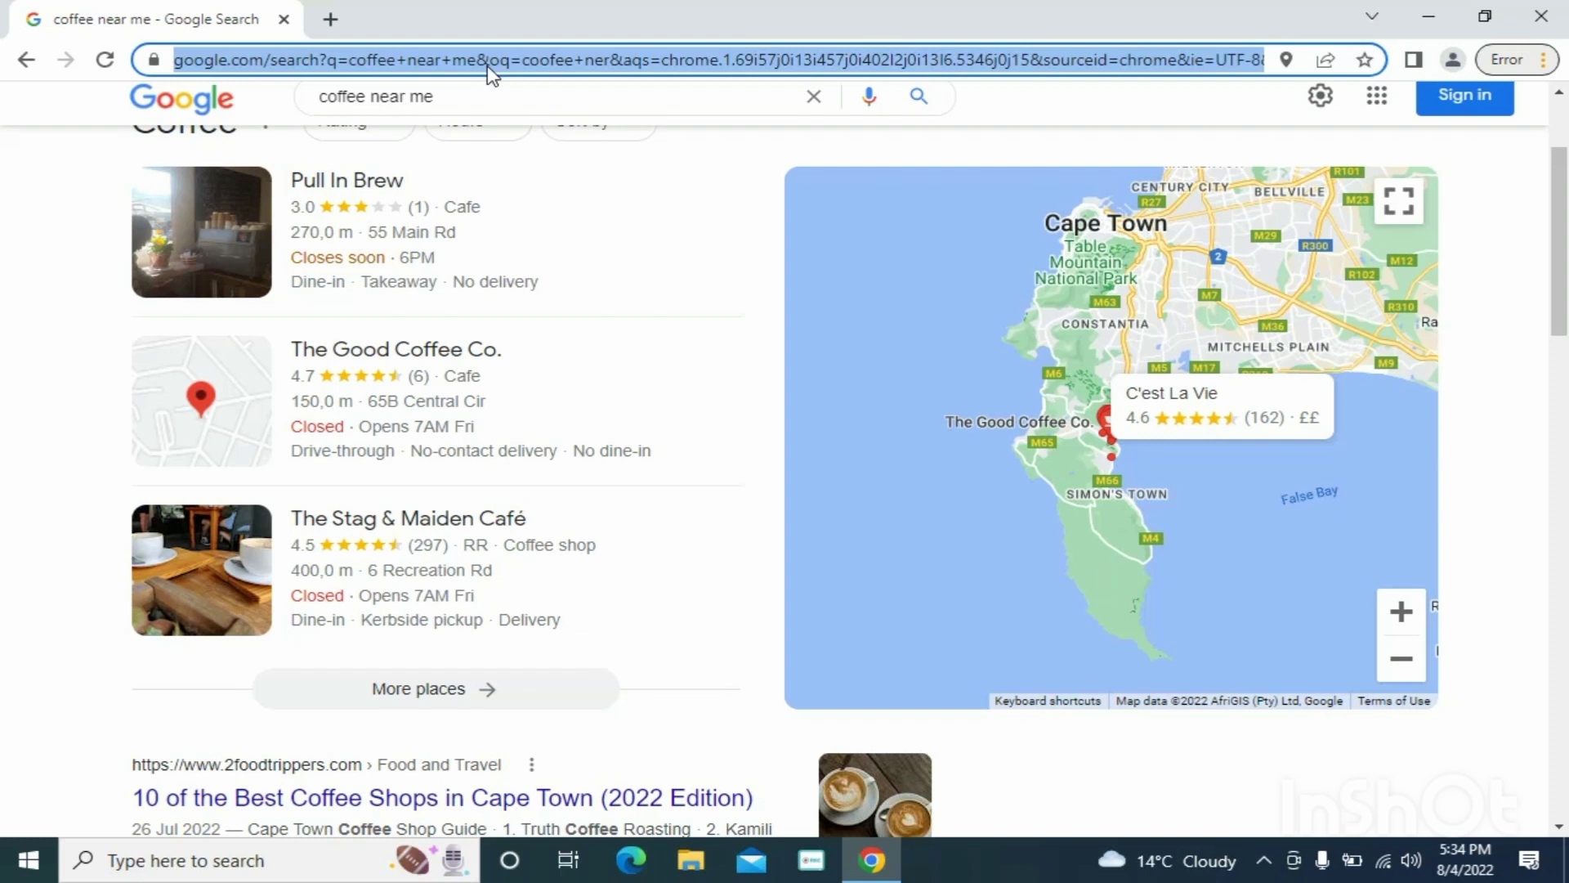
- Search Google for 'protonvpn' from the address bar
type("pr")
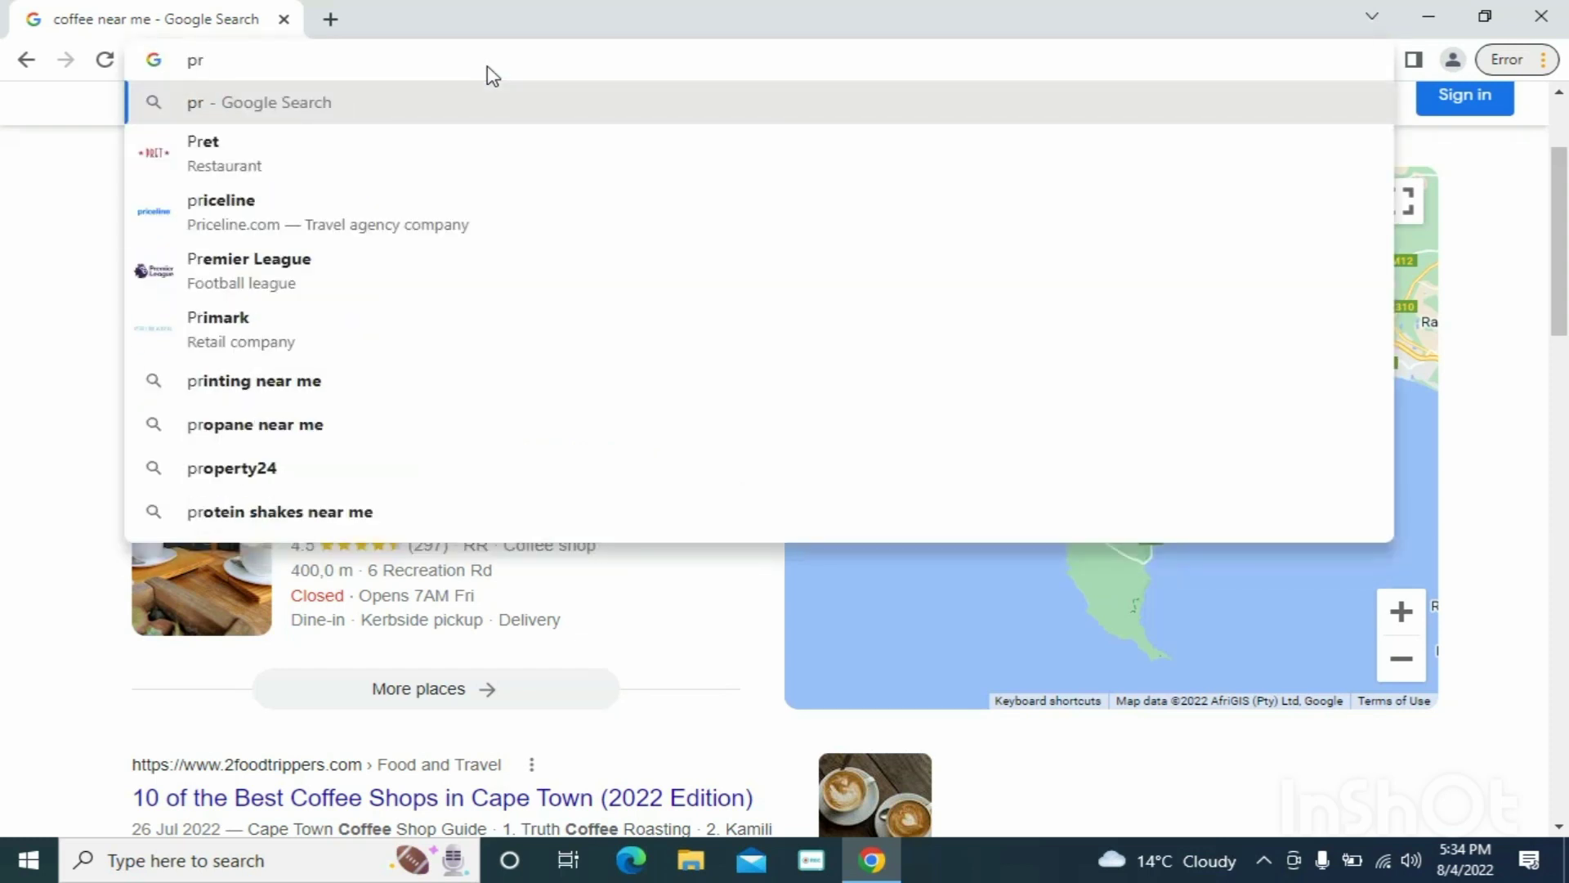
type("oton")
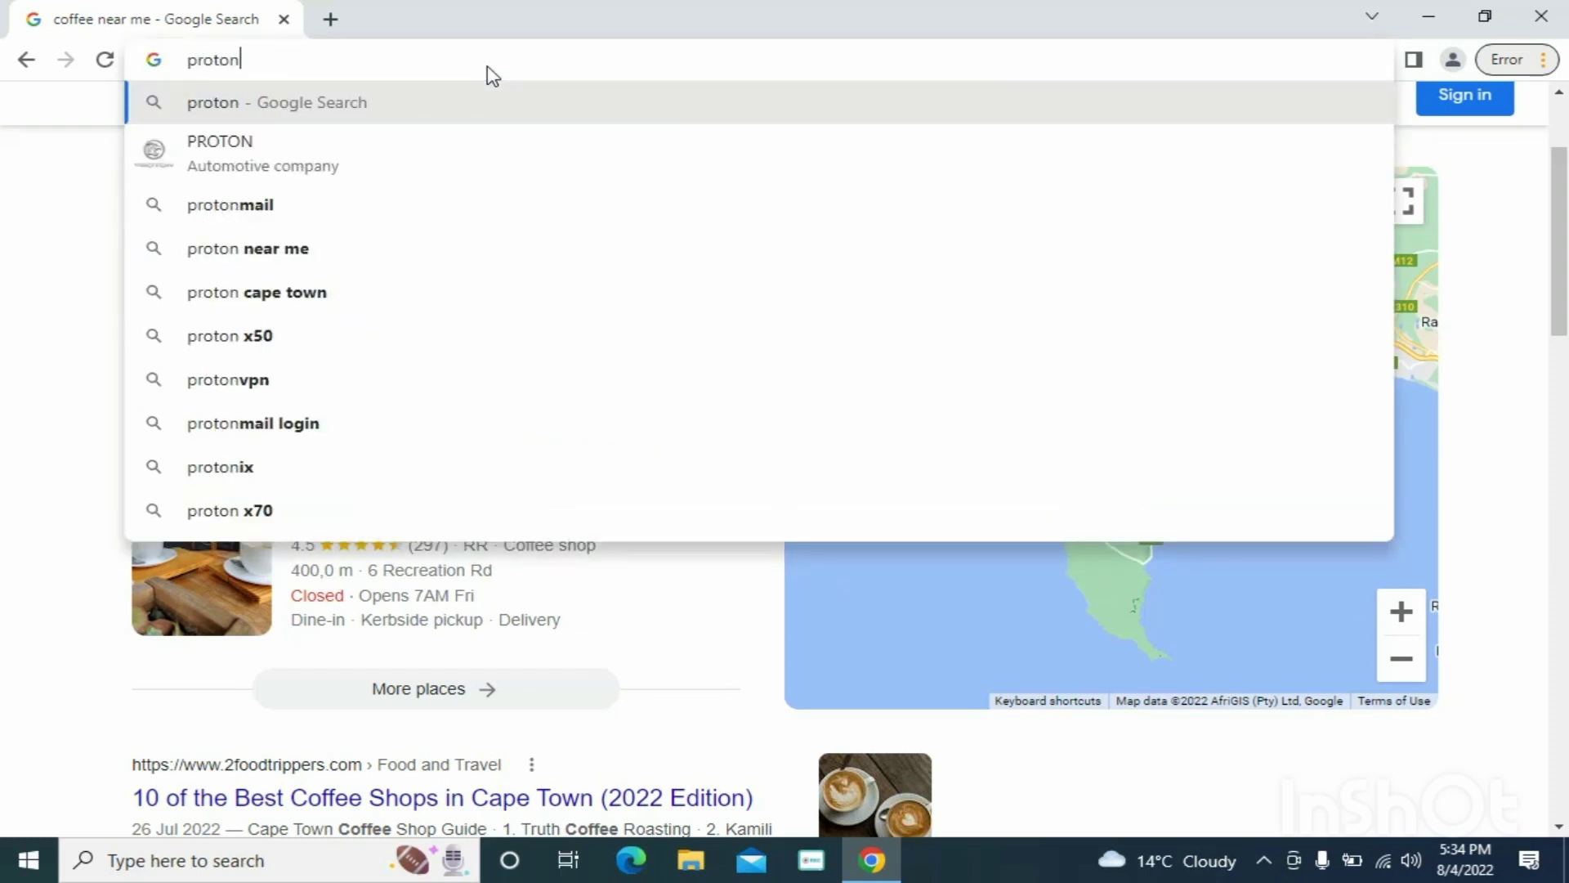
type("vpn")
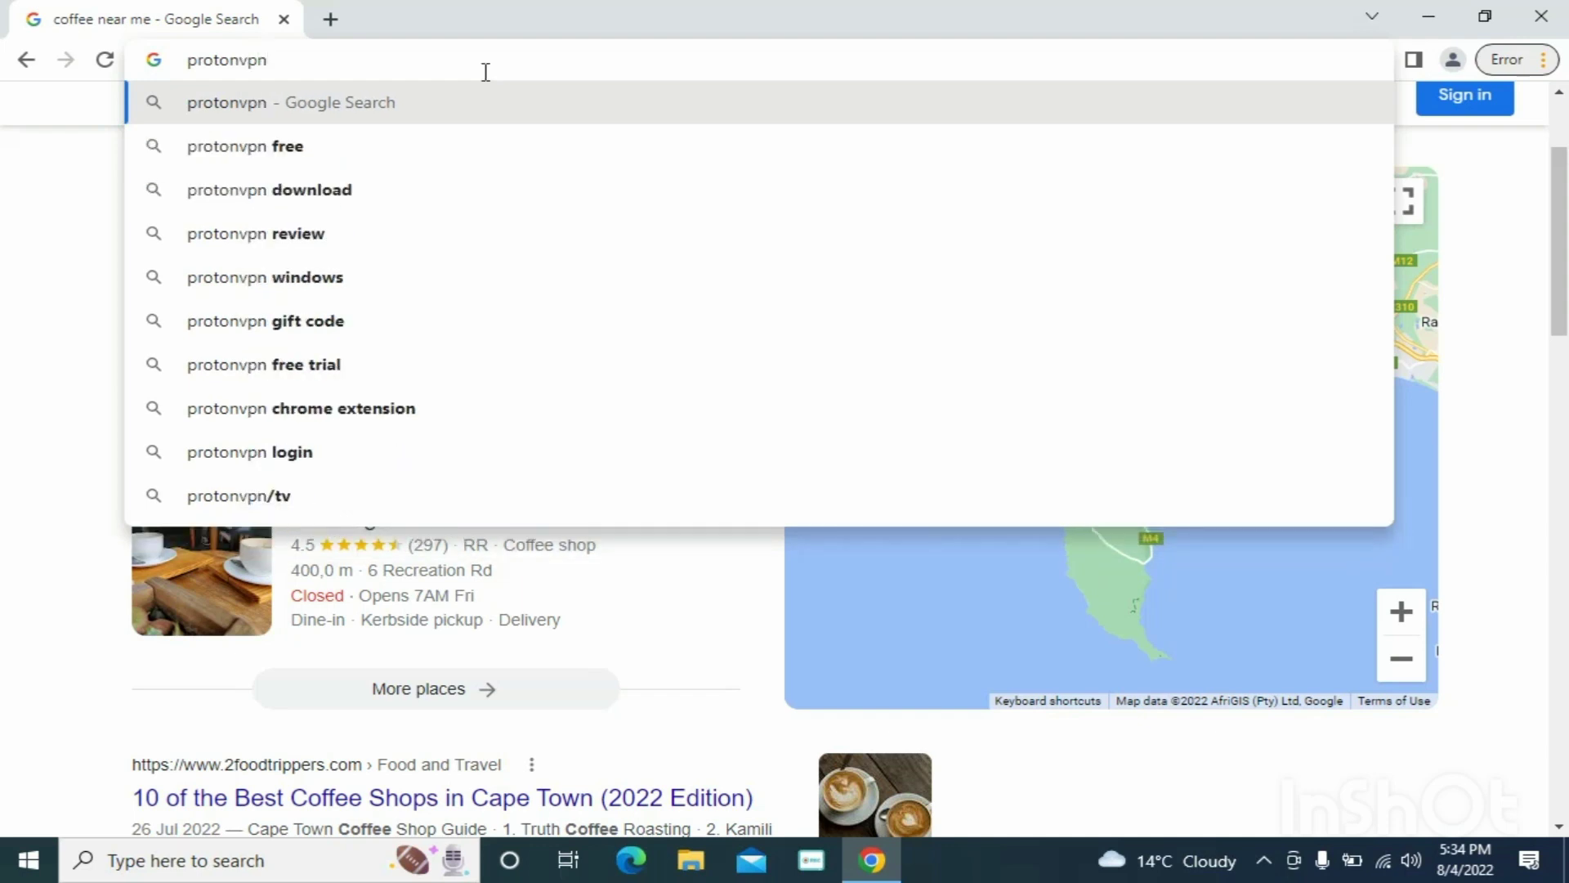
left_click(252, 104)
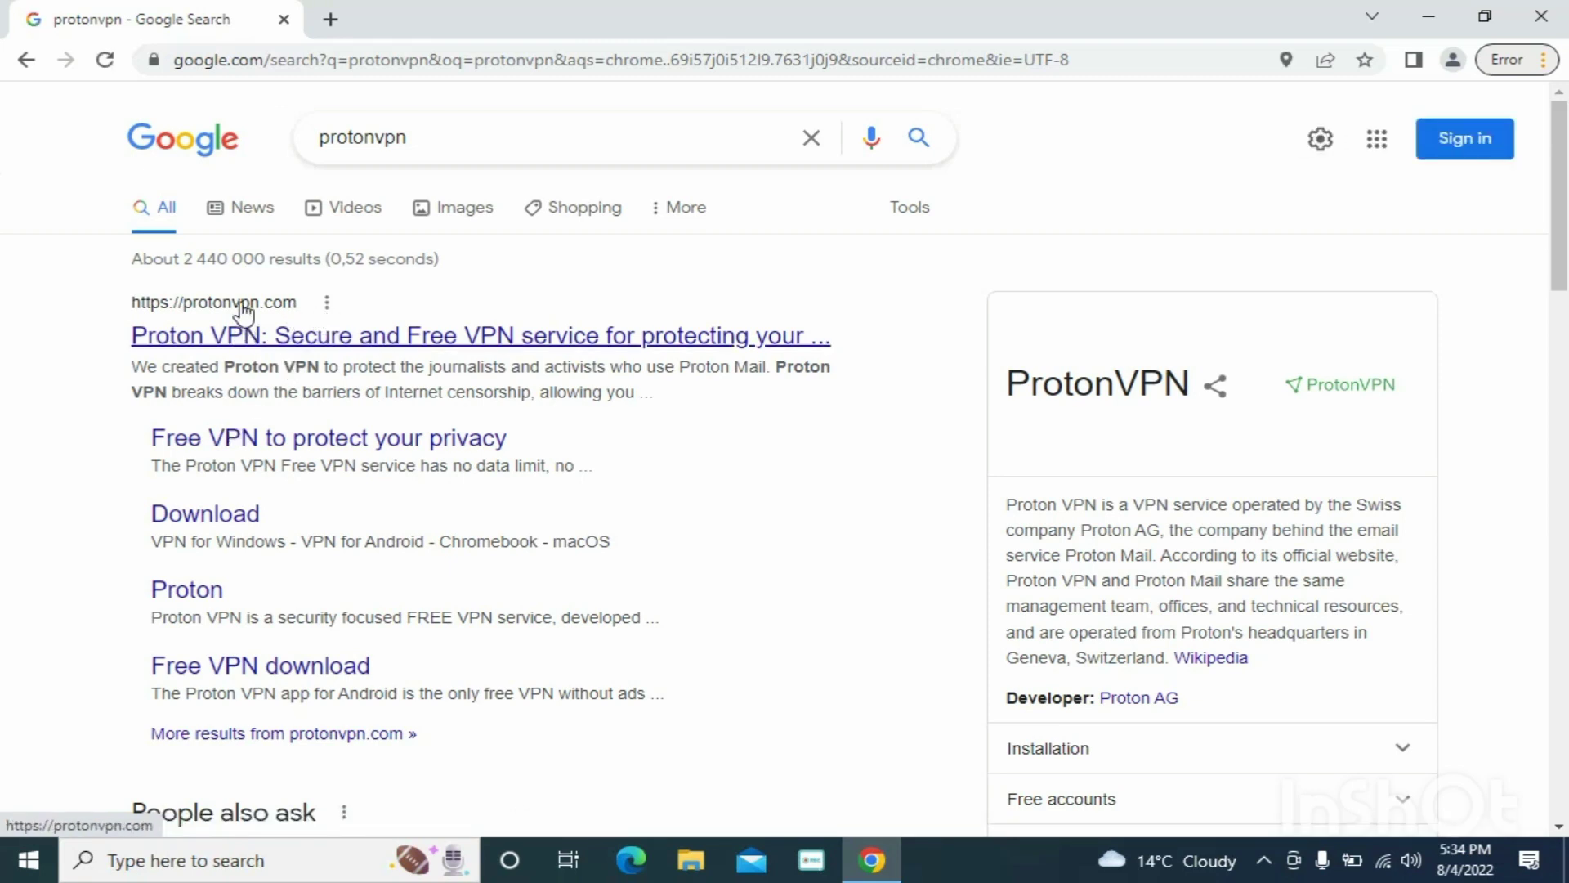
- Open protonvpn.com's pricing page, scroll to Compare plans and pick the free plan
left_click(240, 336)
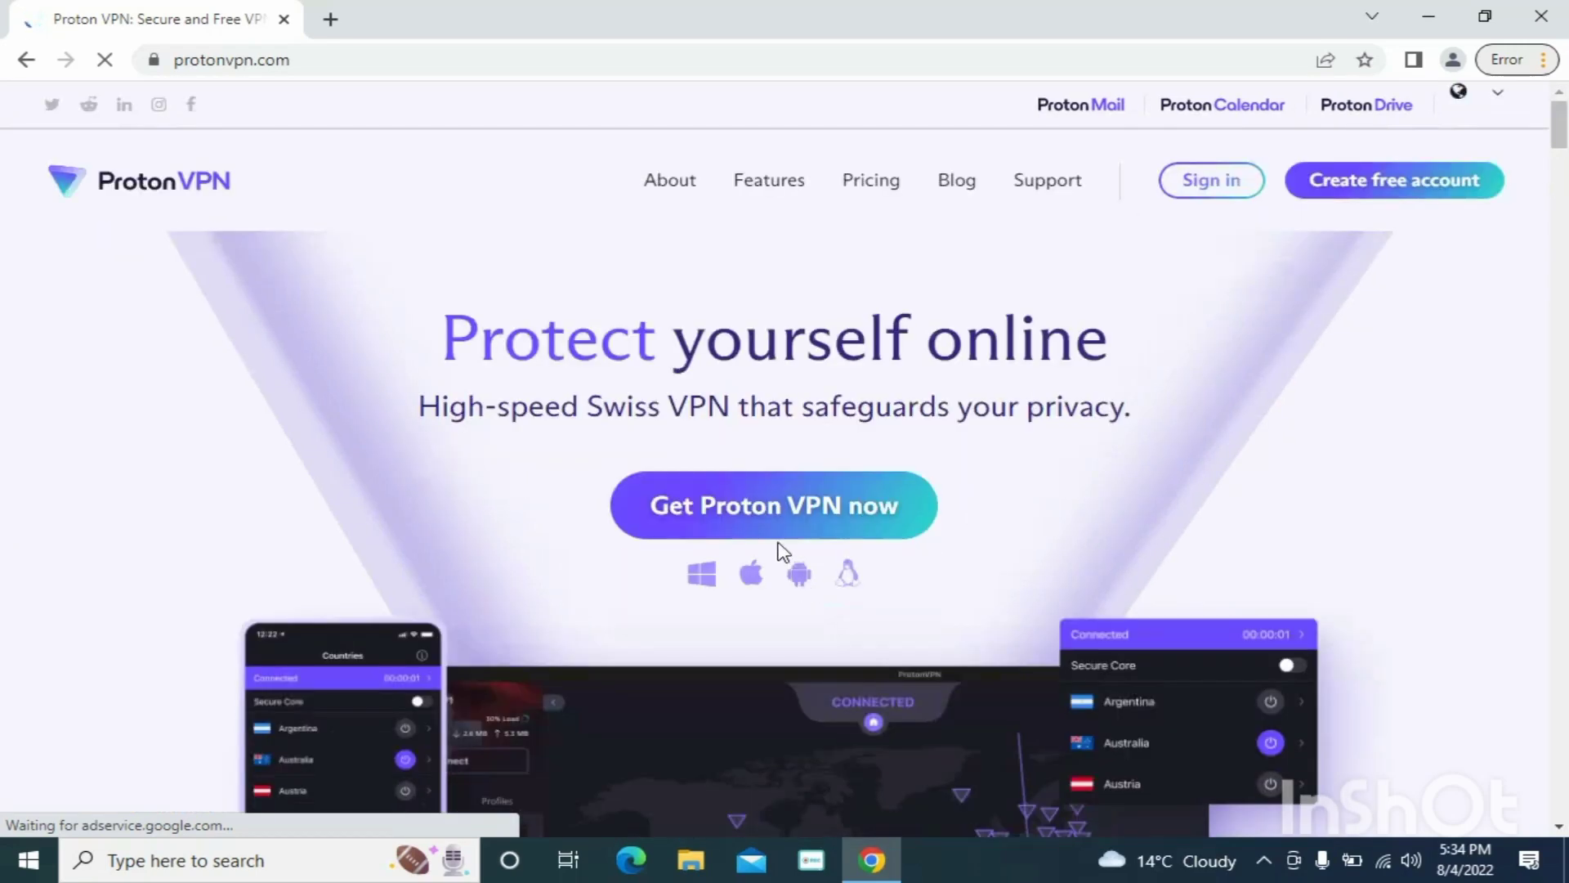
left_click(774, 525)
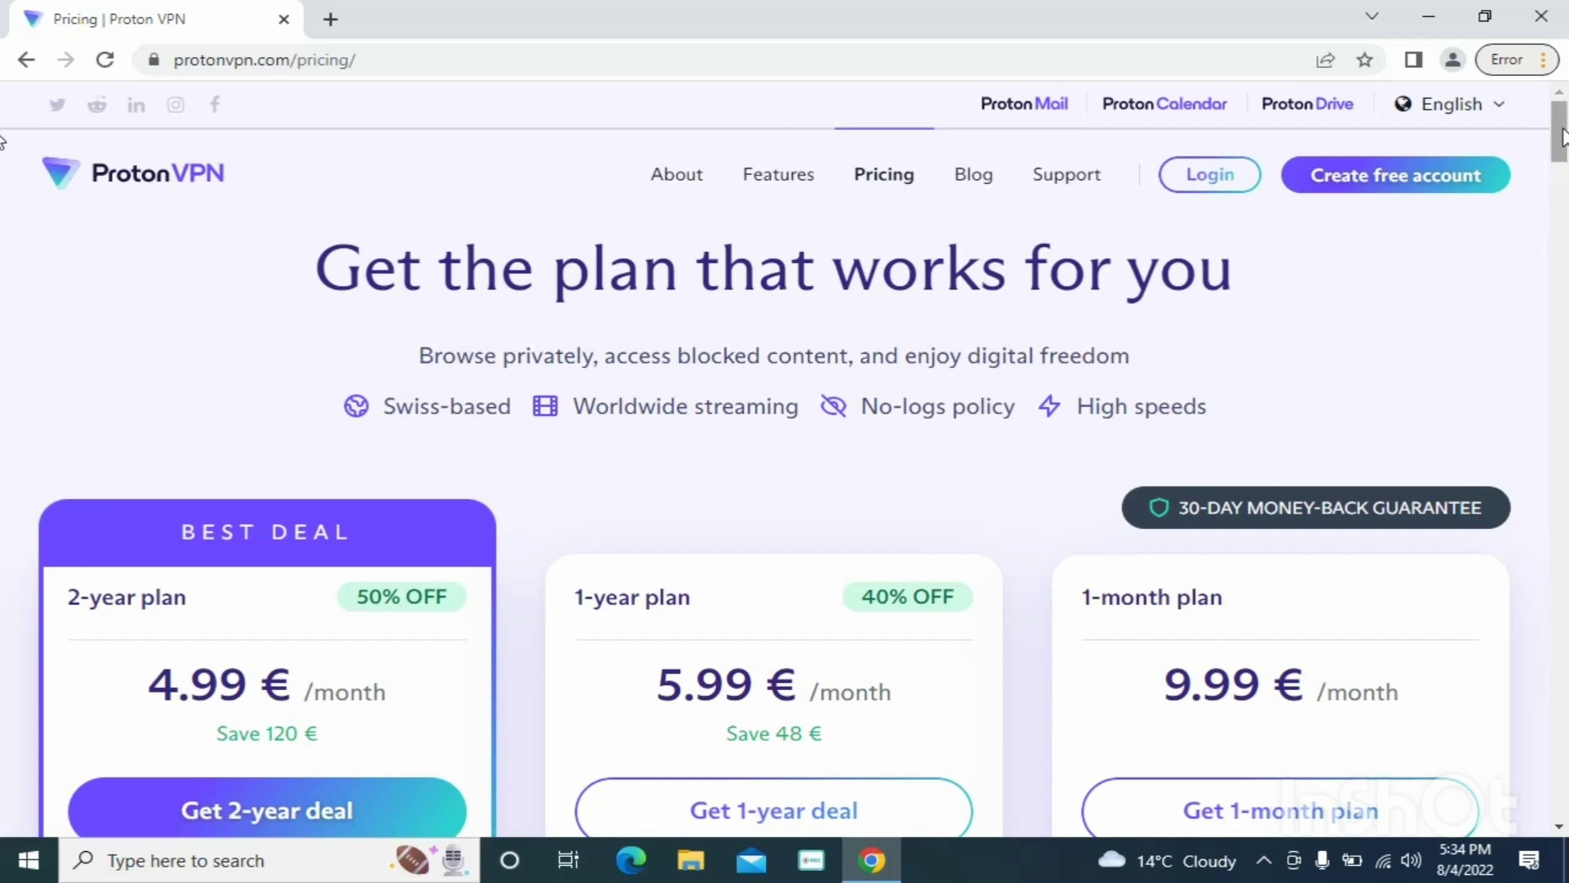
mouse_move(1561, 135)
left_mouse_down()
mouse_move(1563, 196)
mouse_move(1562, 143)
left_mouse_up()
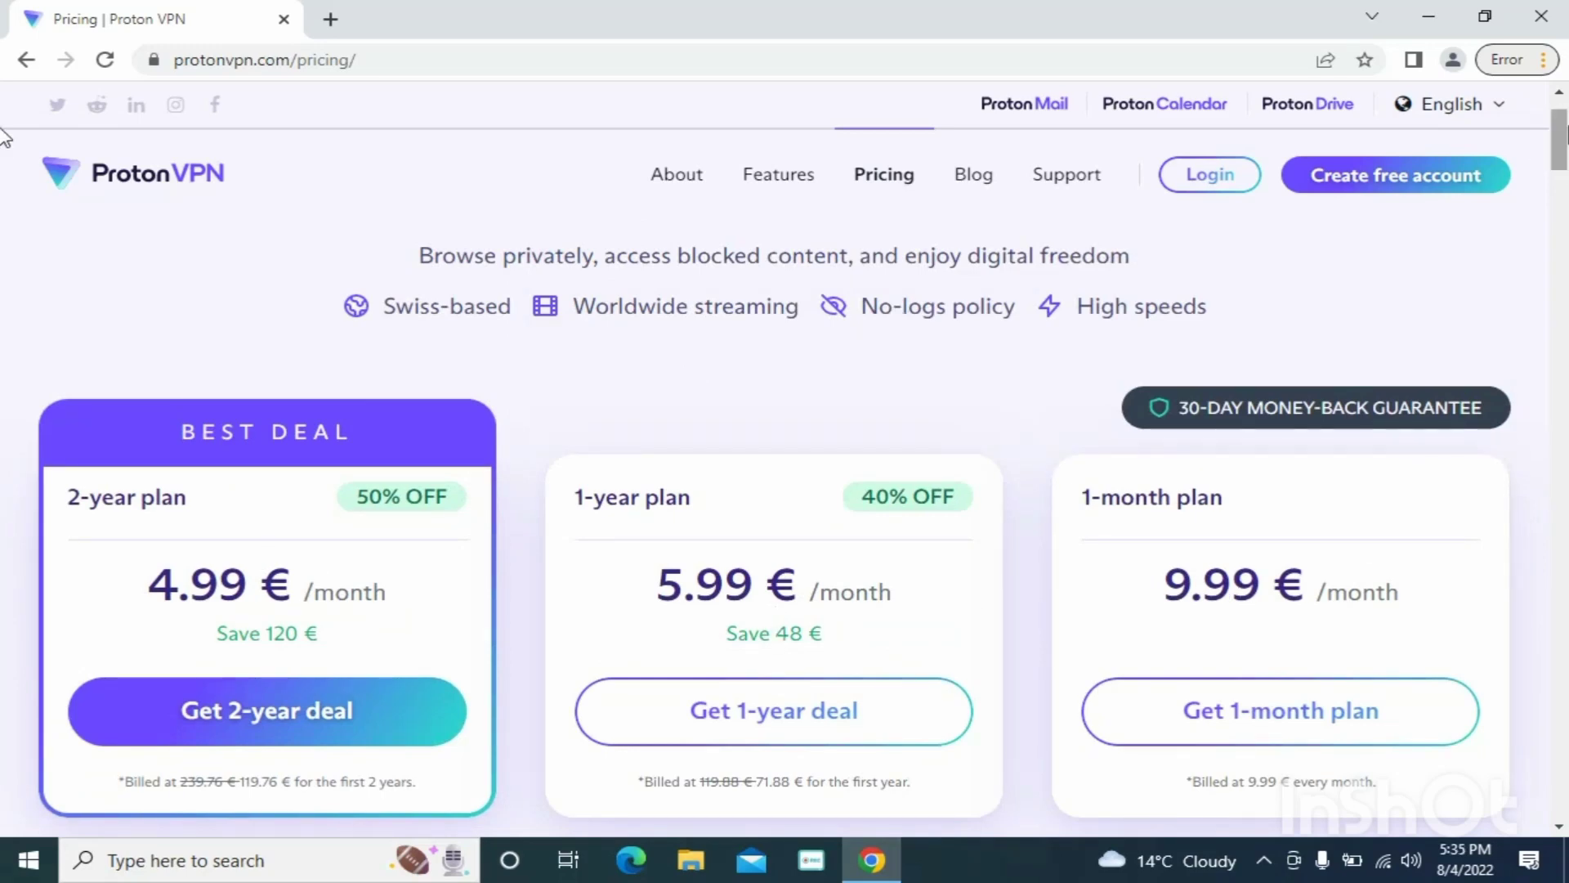
left_click_drag(1563, 141, 1563, 206)
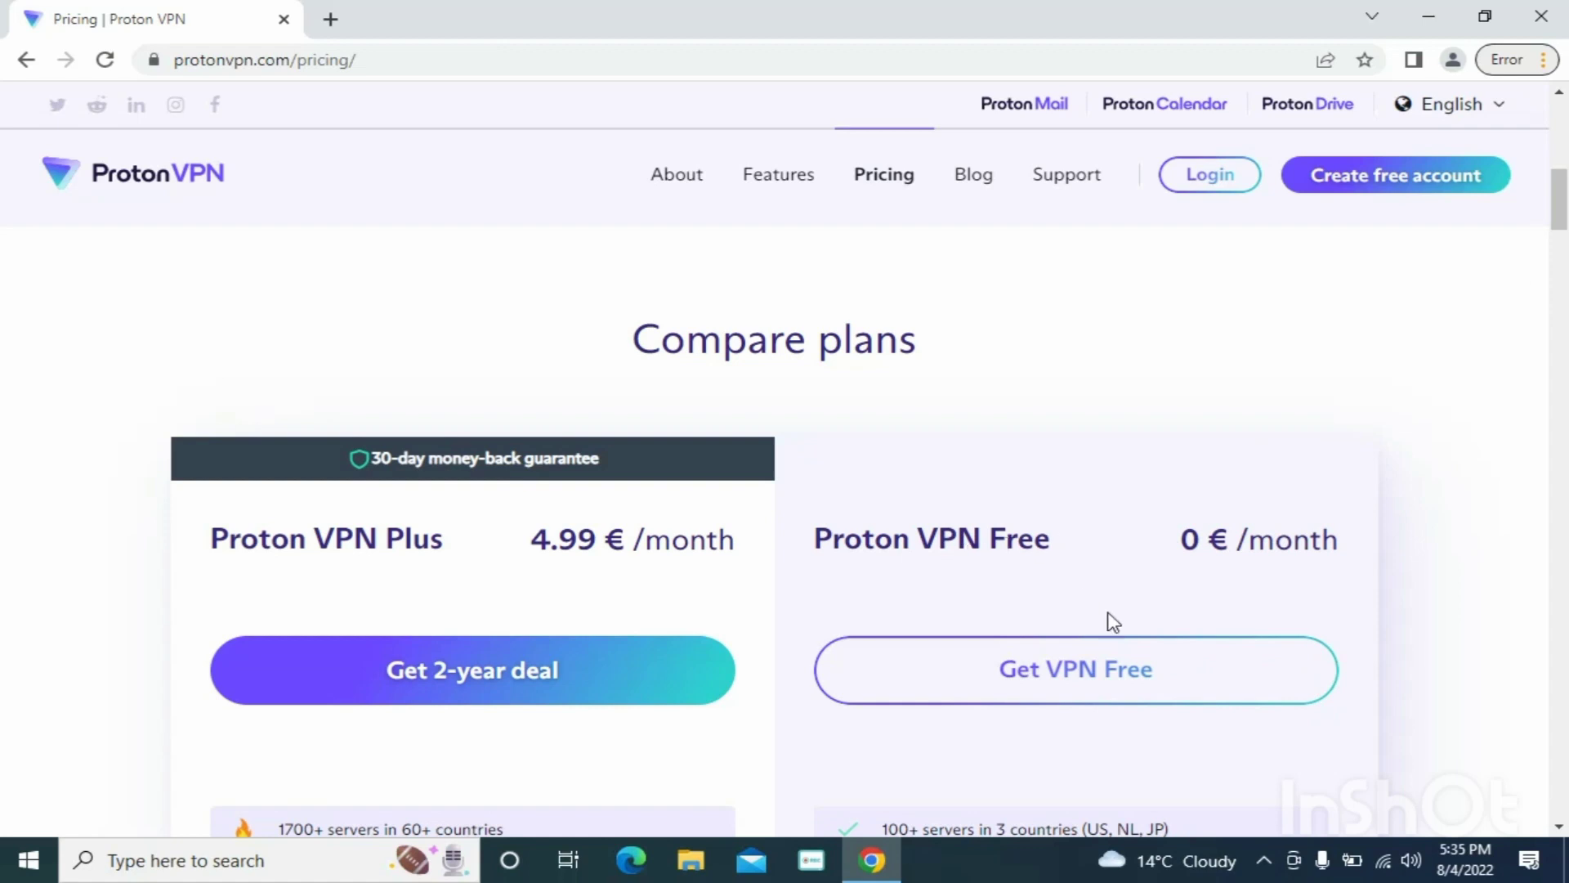
left_click(1095, 681)
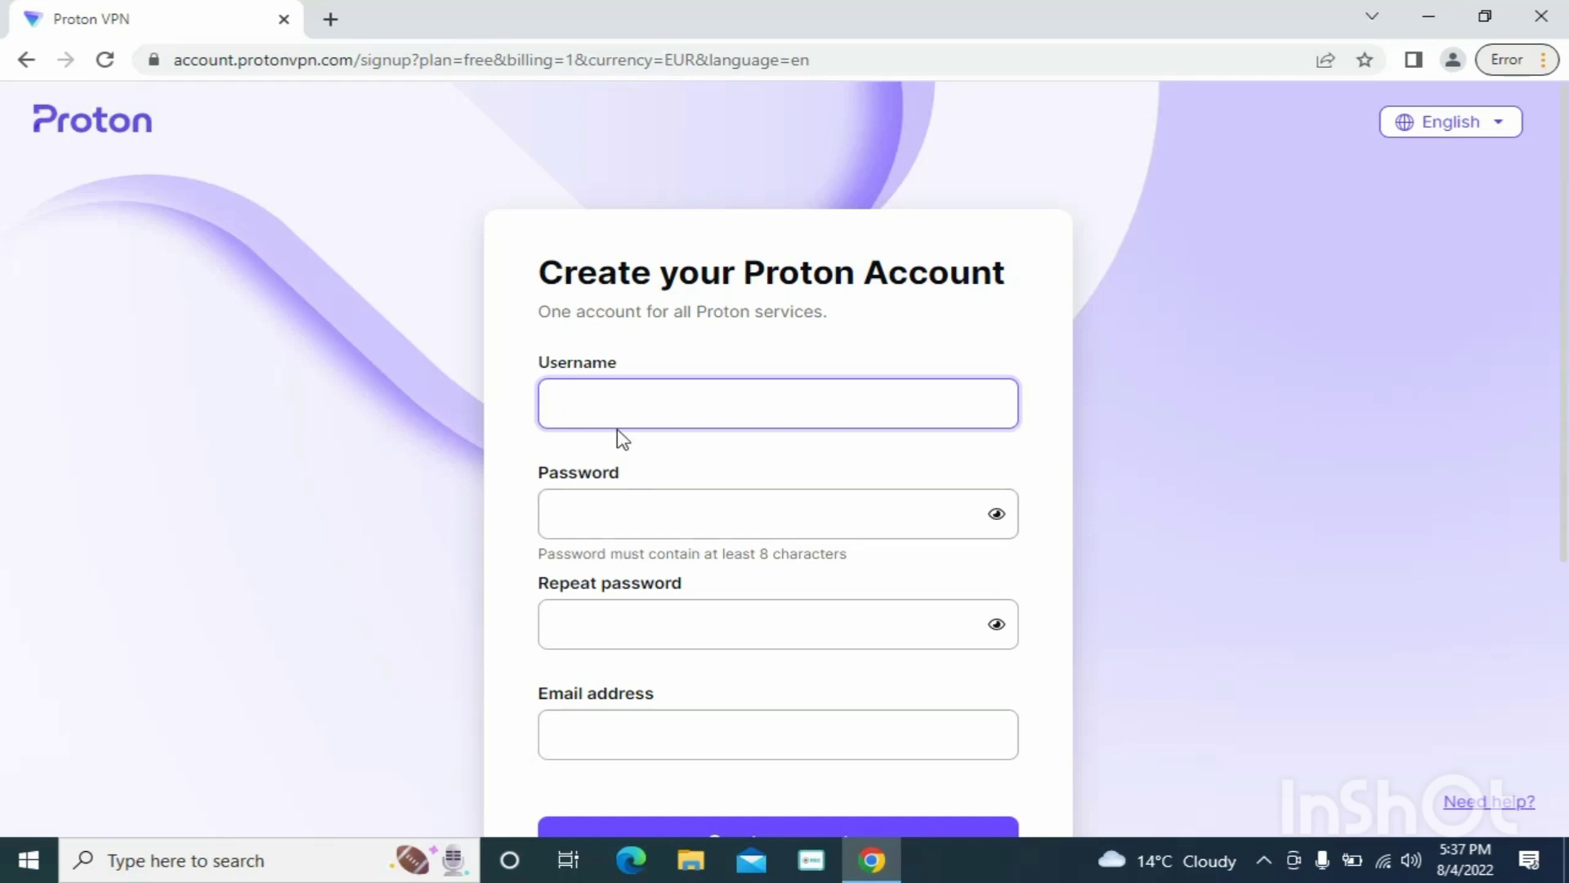
- Enter a username and the other account details, then submit the free account form
type("ngomanuru")
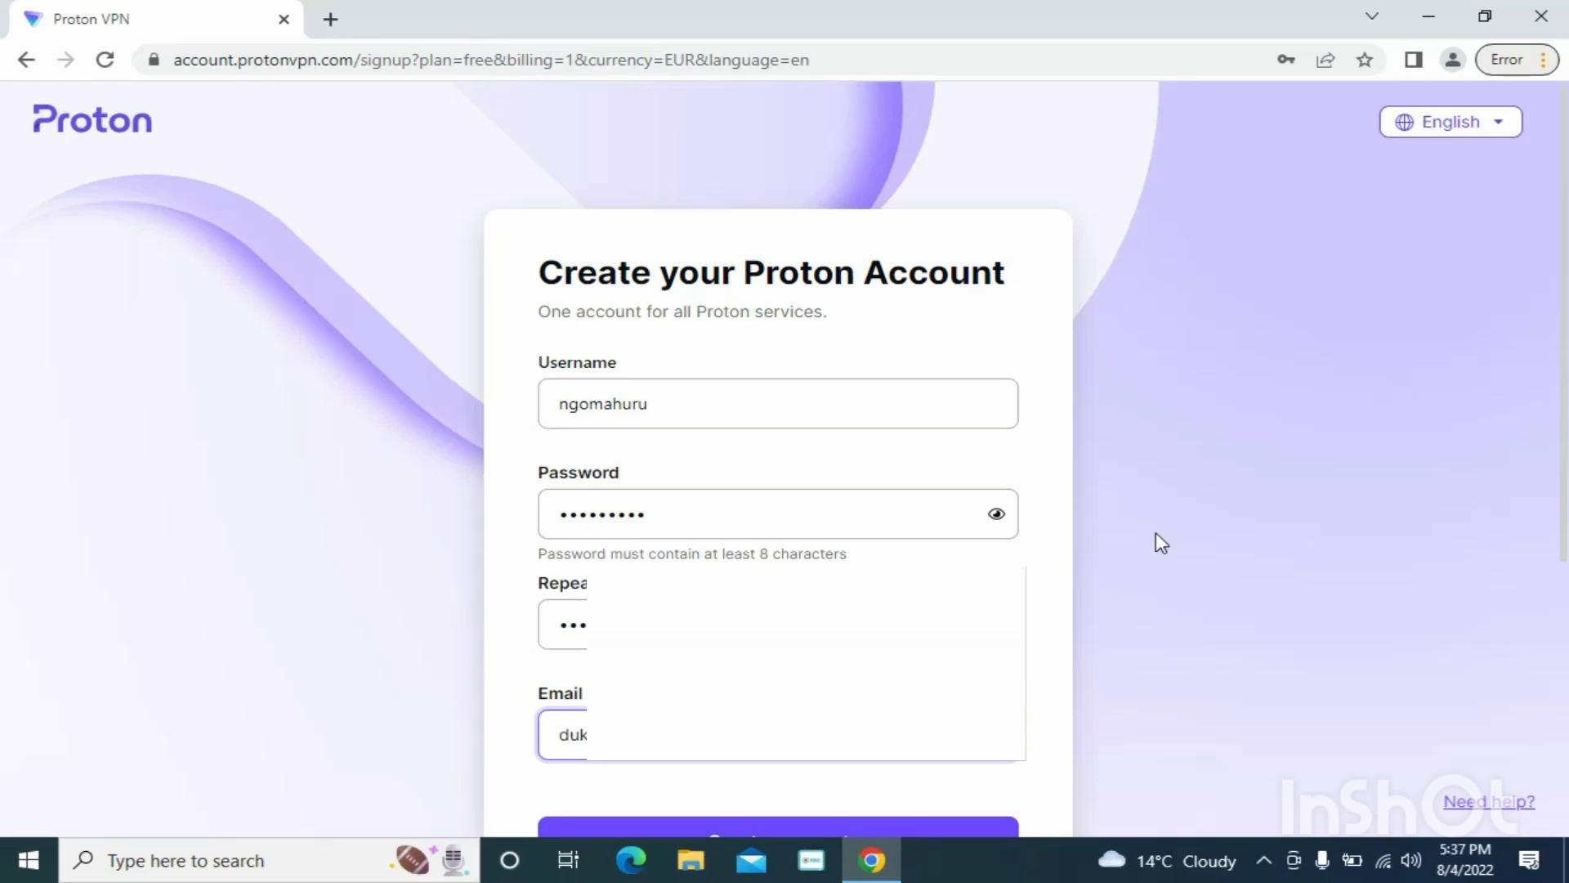
left_click(700, 830)
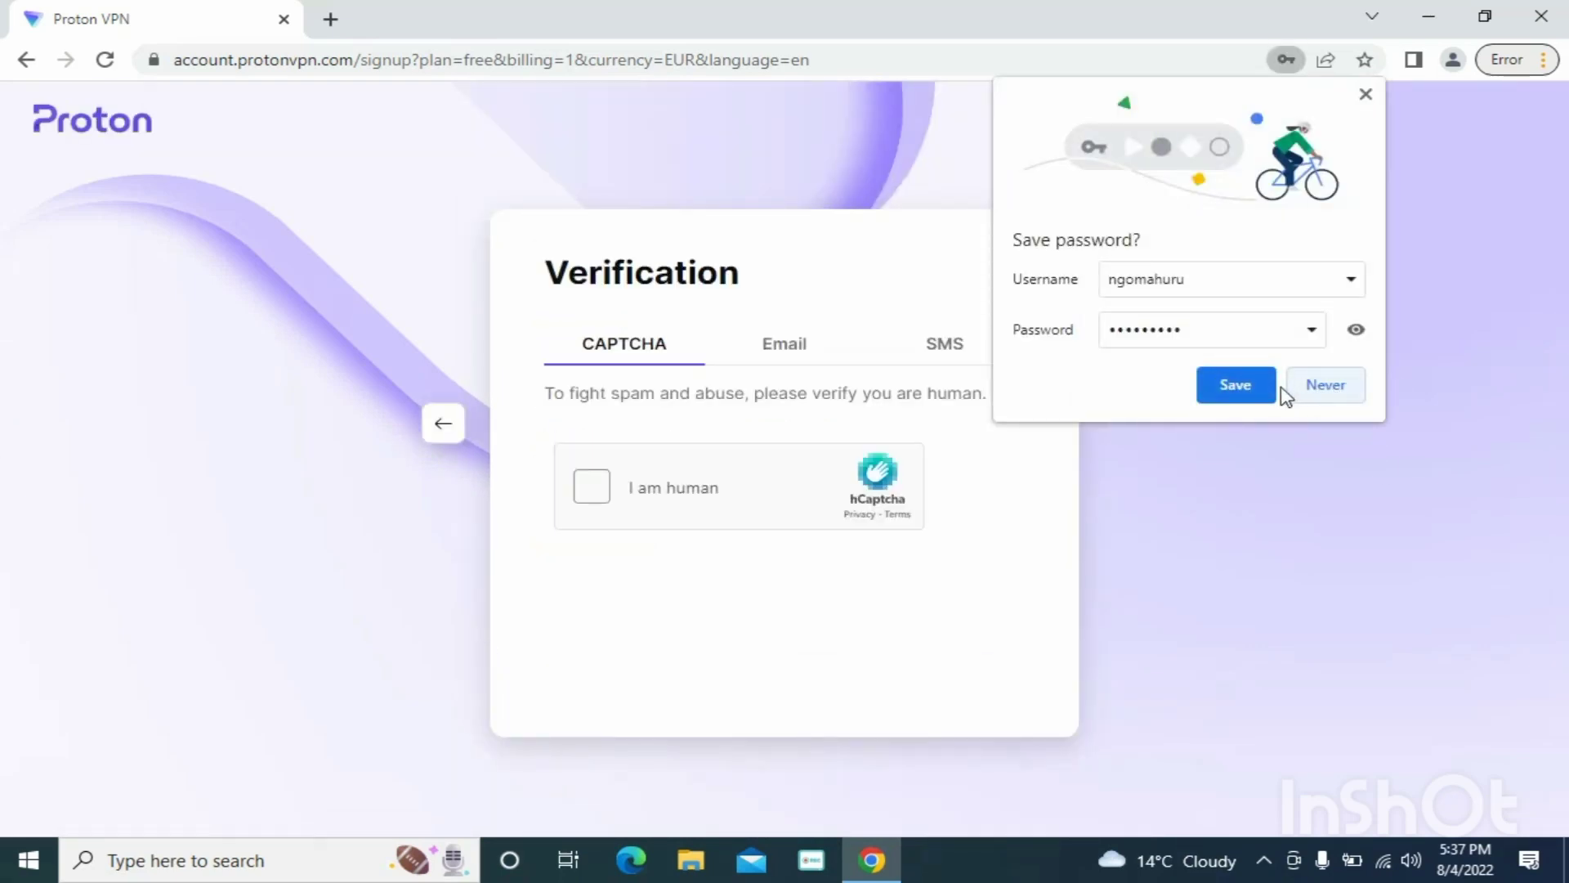
- Decline Chrome's password saving and pass the hCaptcha 'I am human' check
left_click(1325, 391)
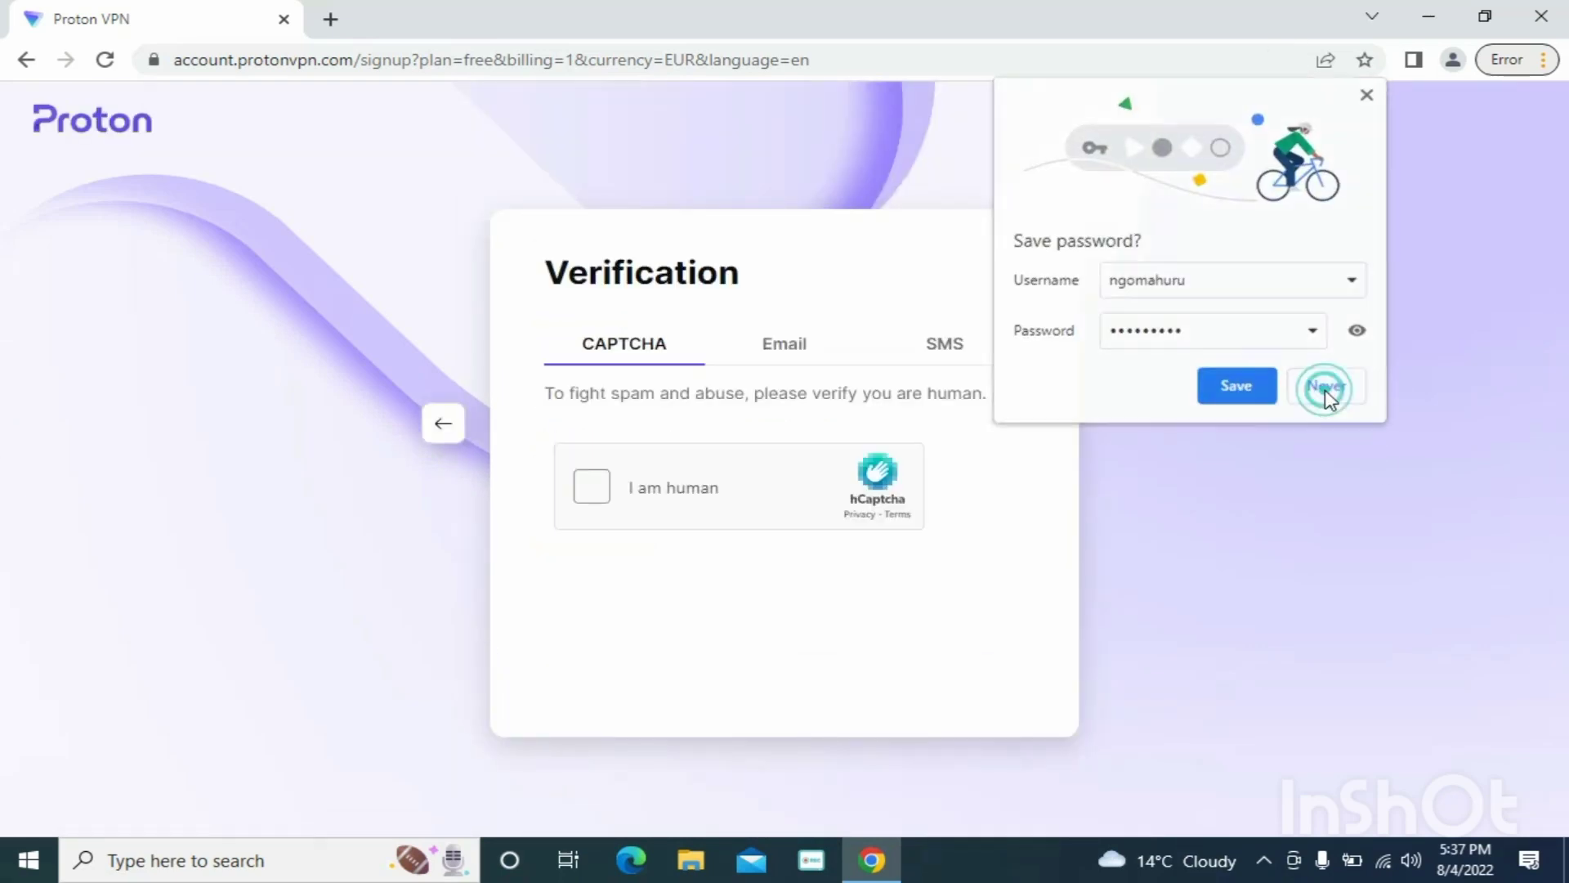
left_click(580, 495)
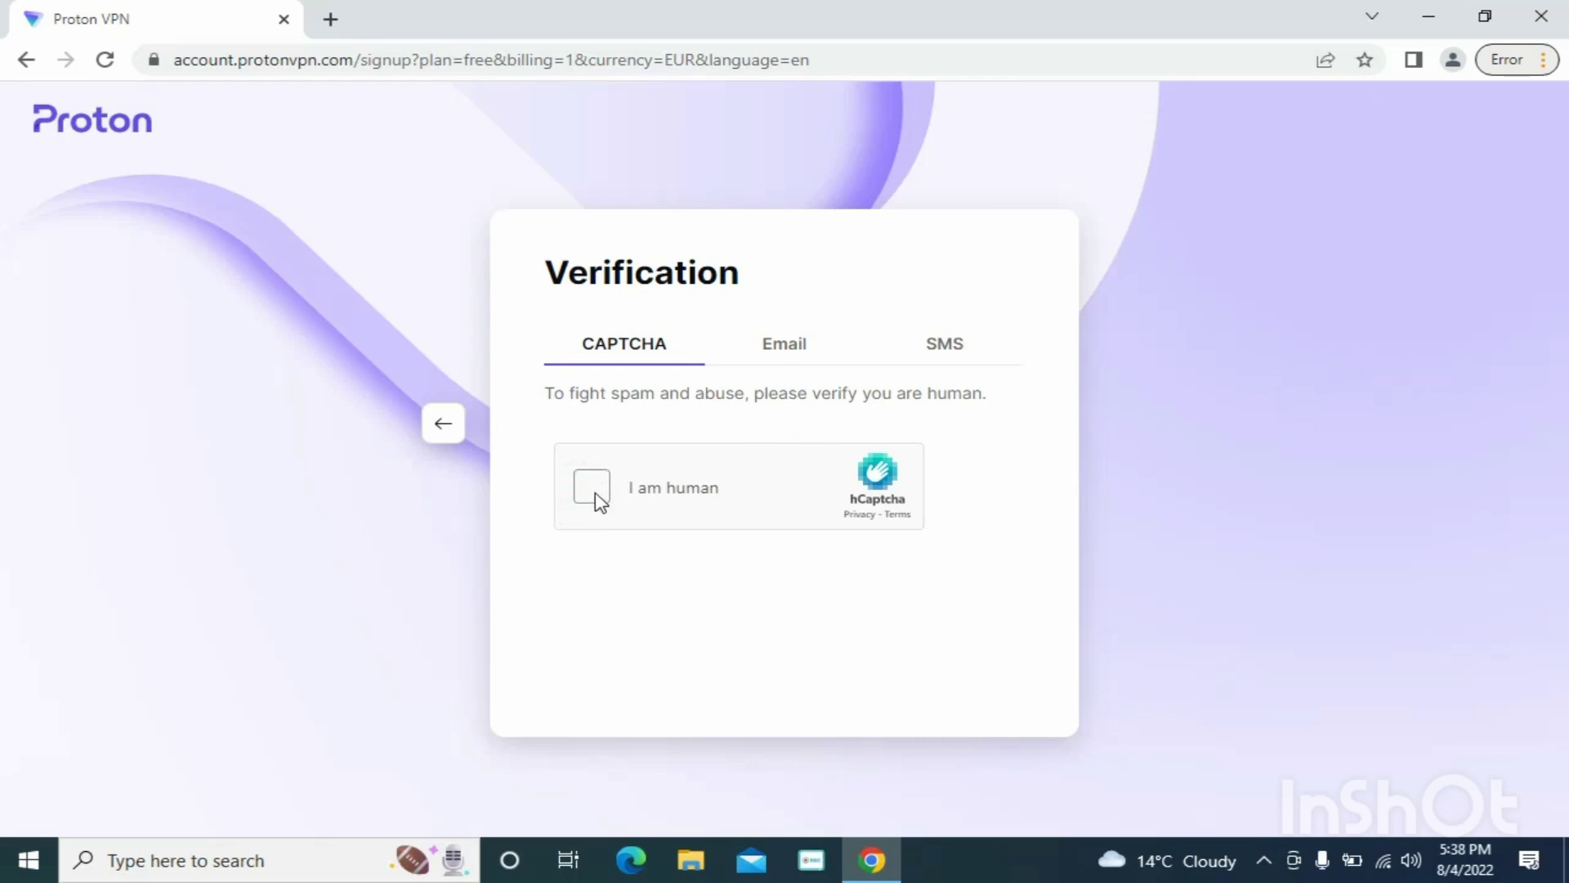
left_click(595, 493)
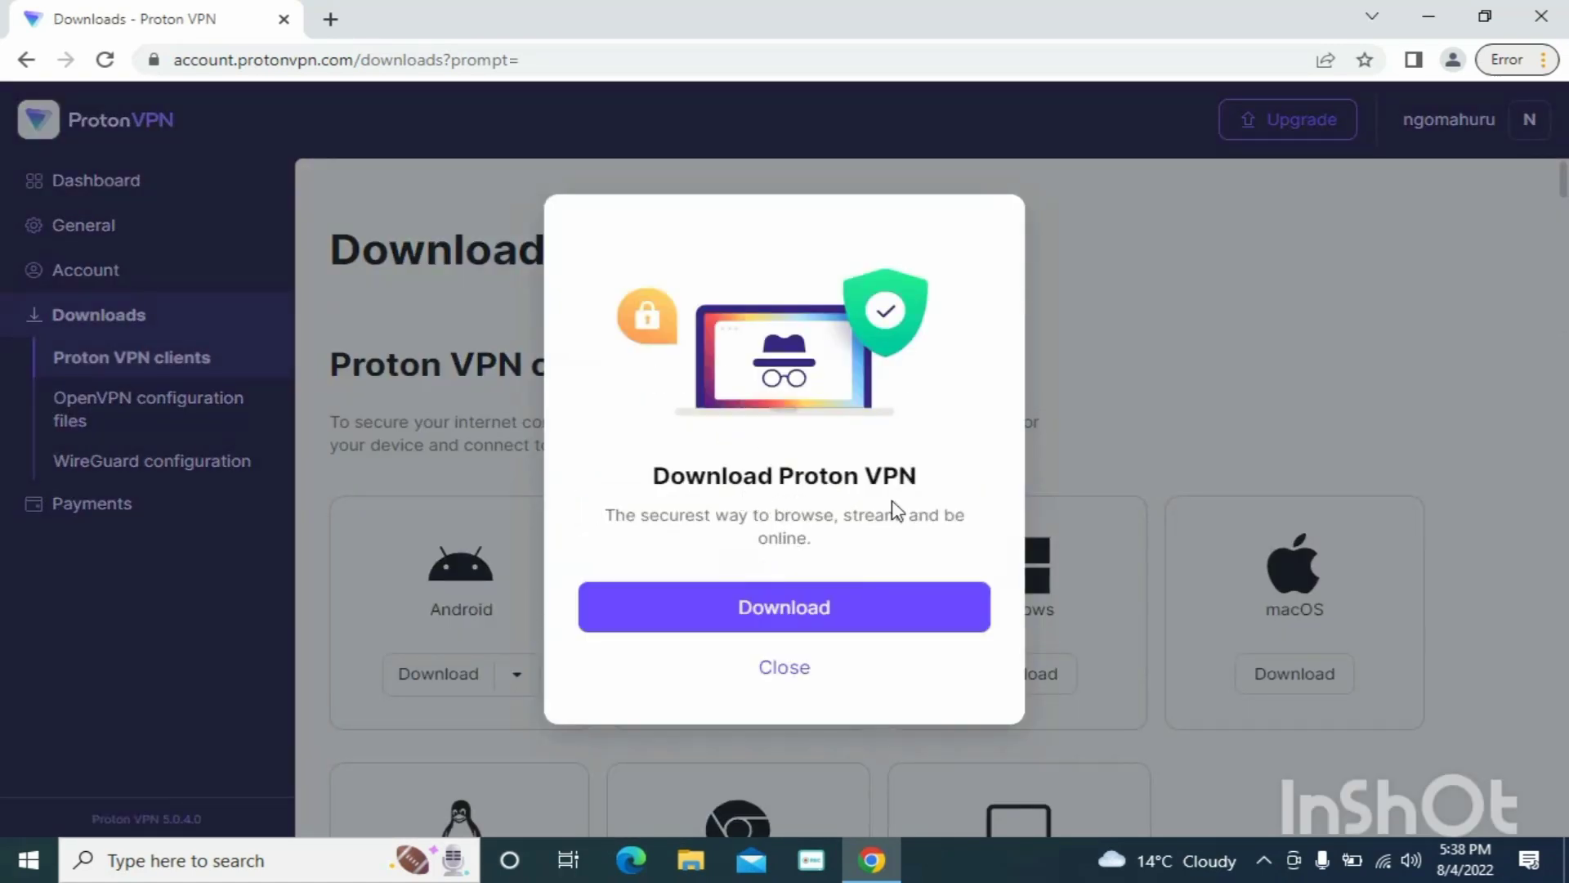
- Download the Windows installer ProtonVPN_win_v2.0.5.exe and open its download item menu
left_click(783, 610)
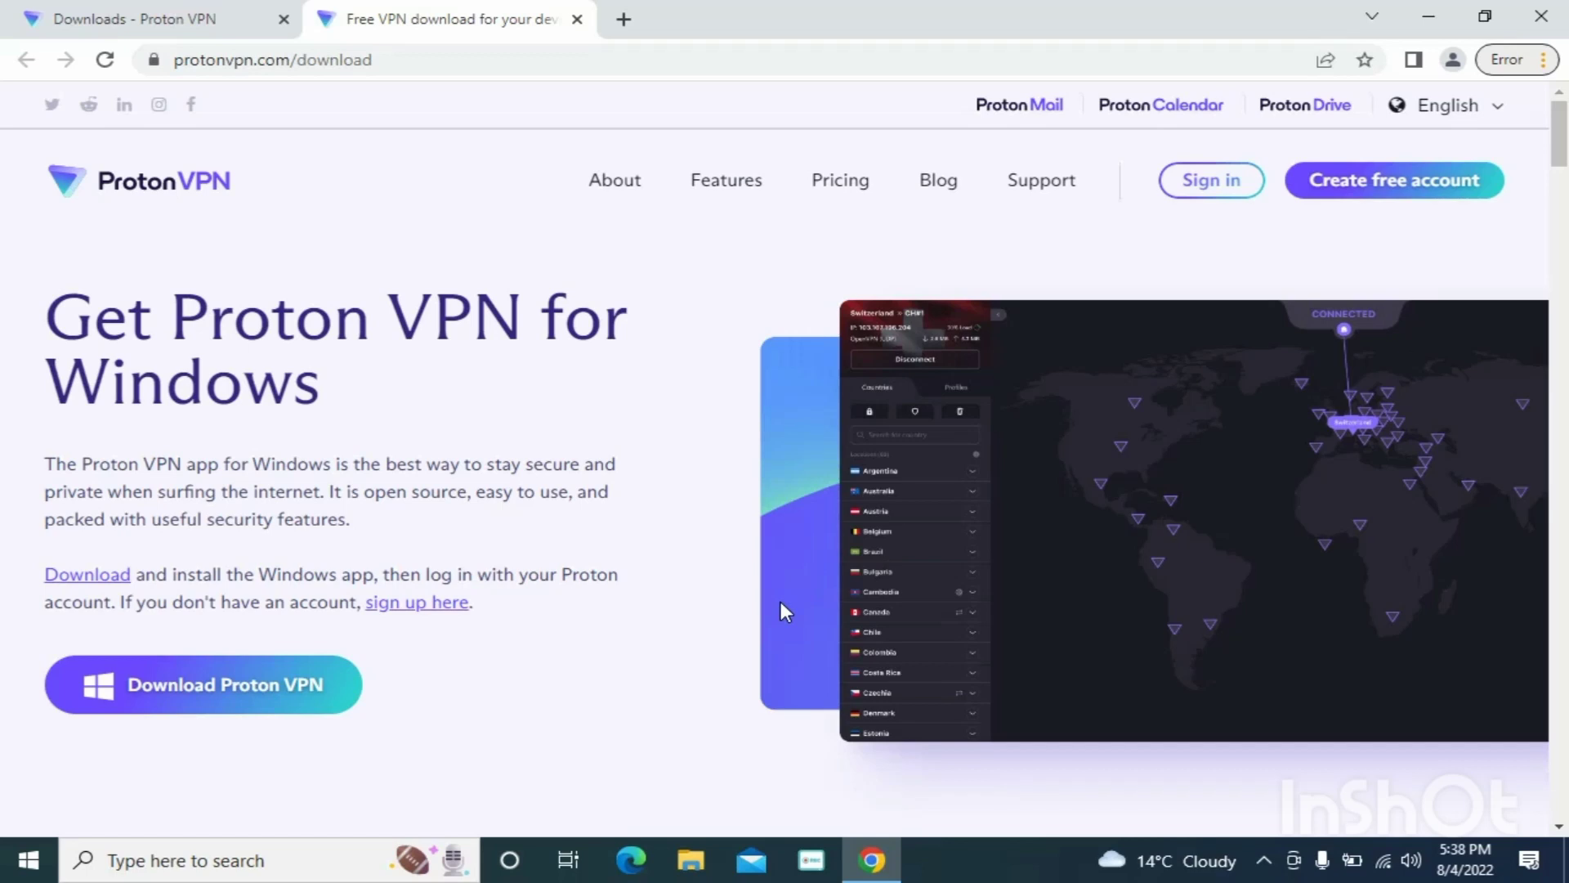
left_click(211, 686)
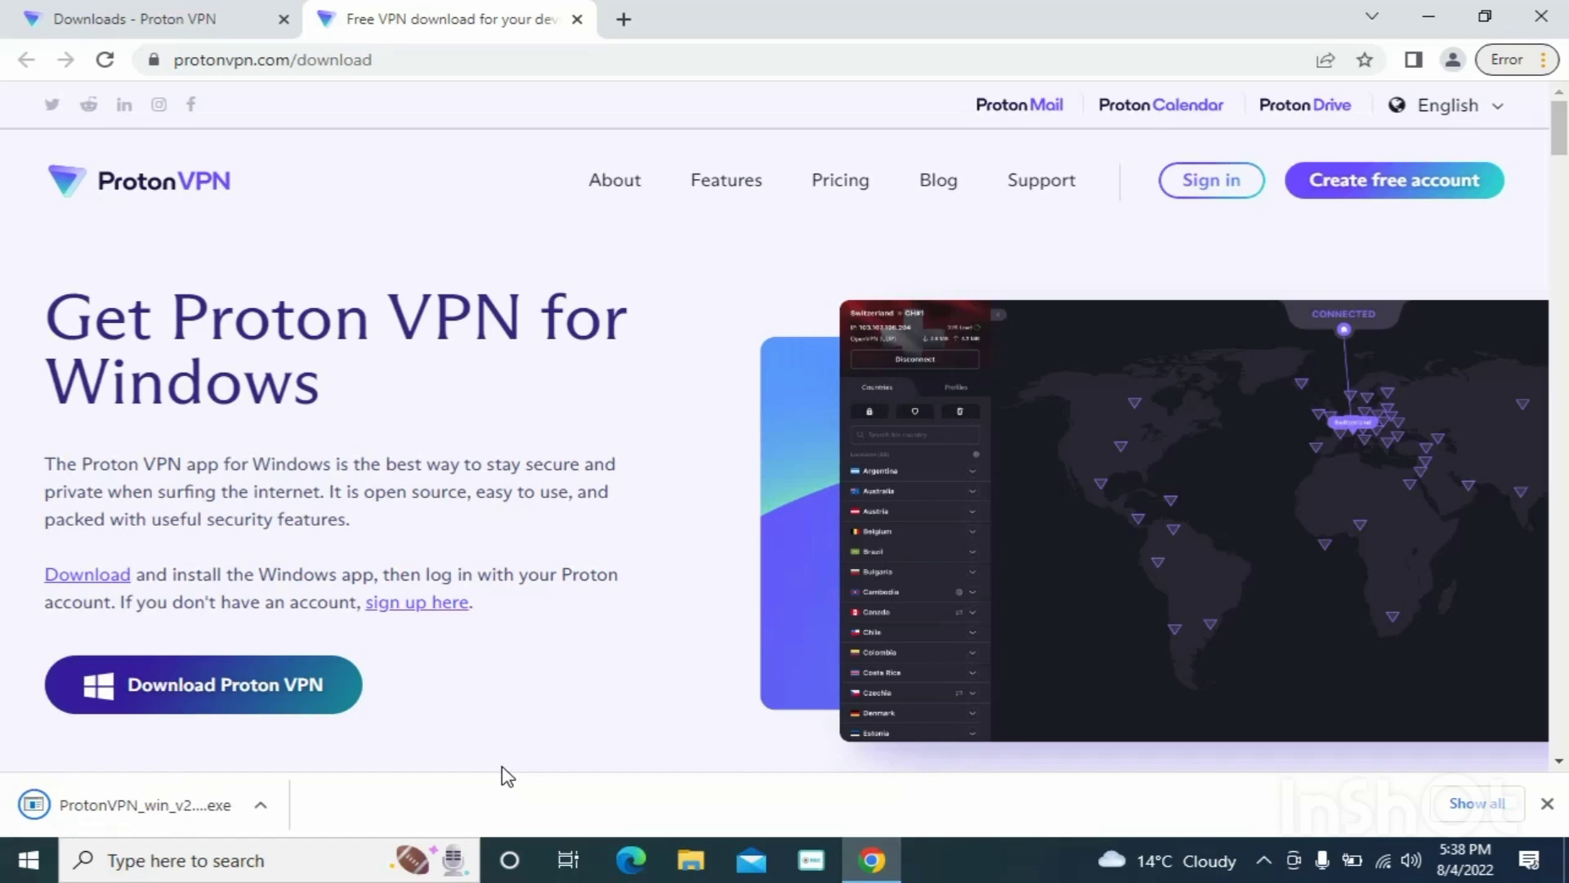
left_click(262, 806)
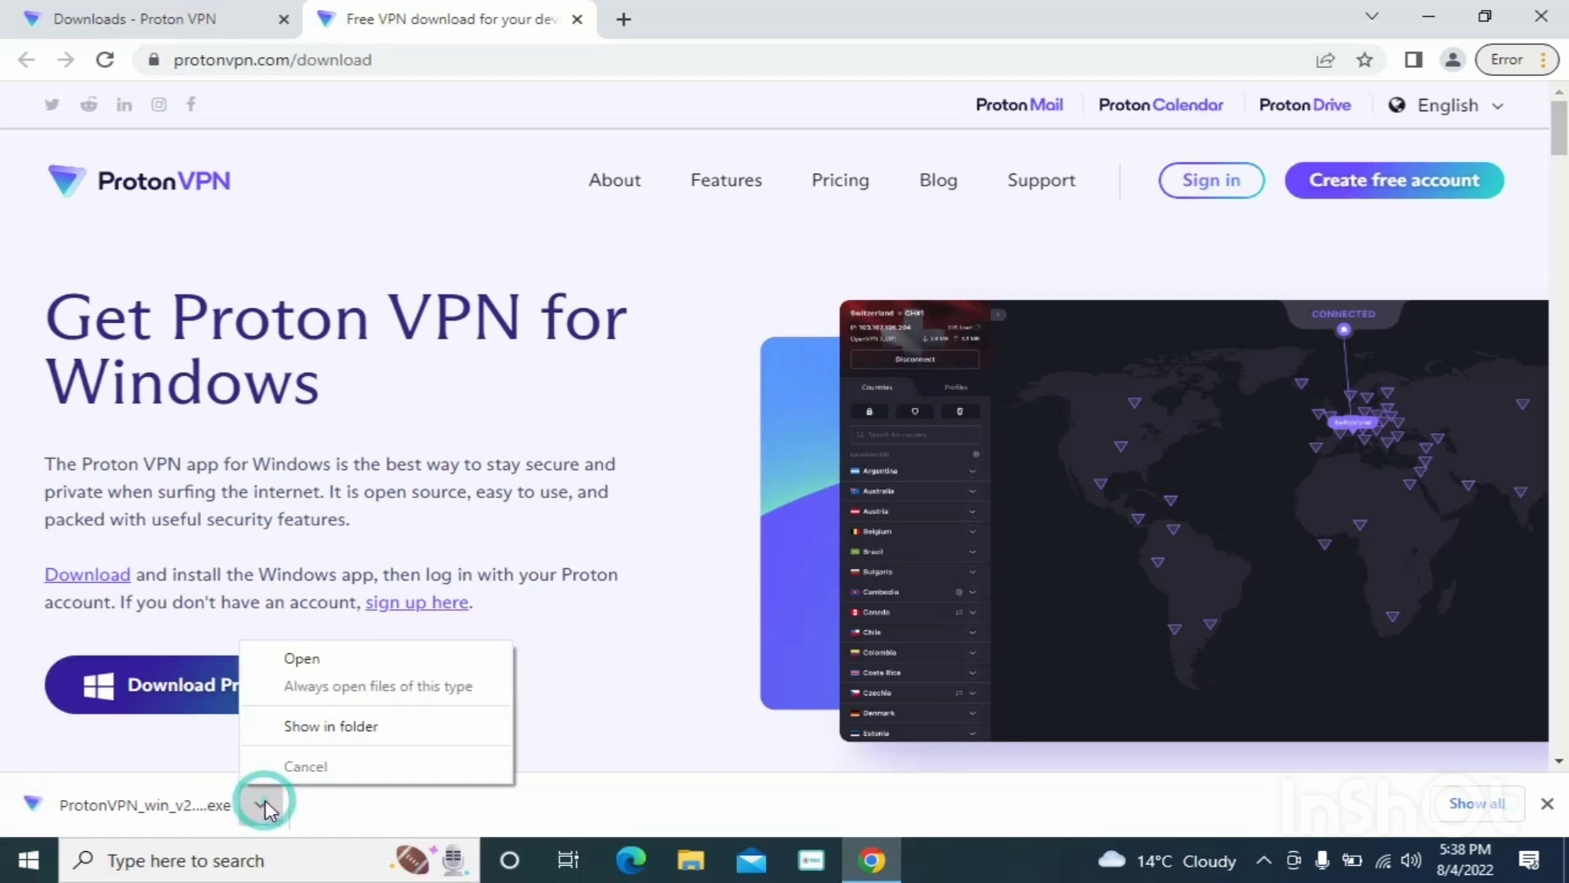
- Run ProtonVPN_win_v2.0.5 from the Downloads folder and complete a Repair of the installation
left_click(352, 728)
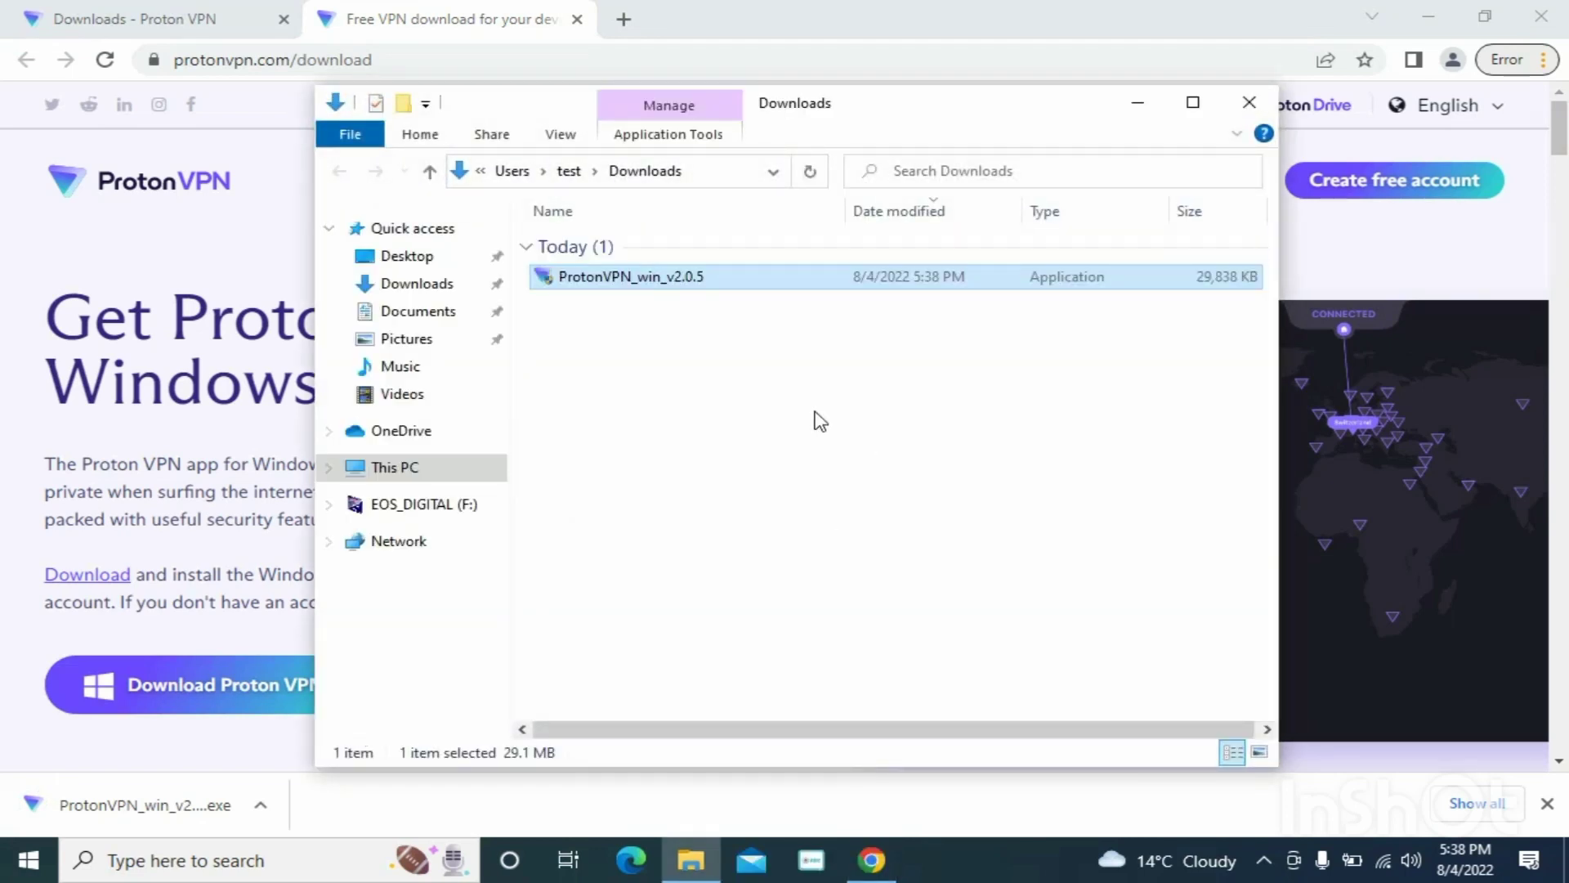
double_click(693, 277)
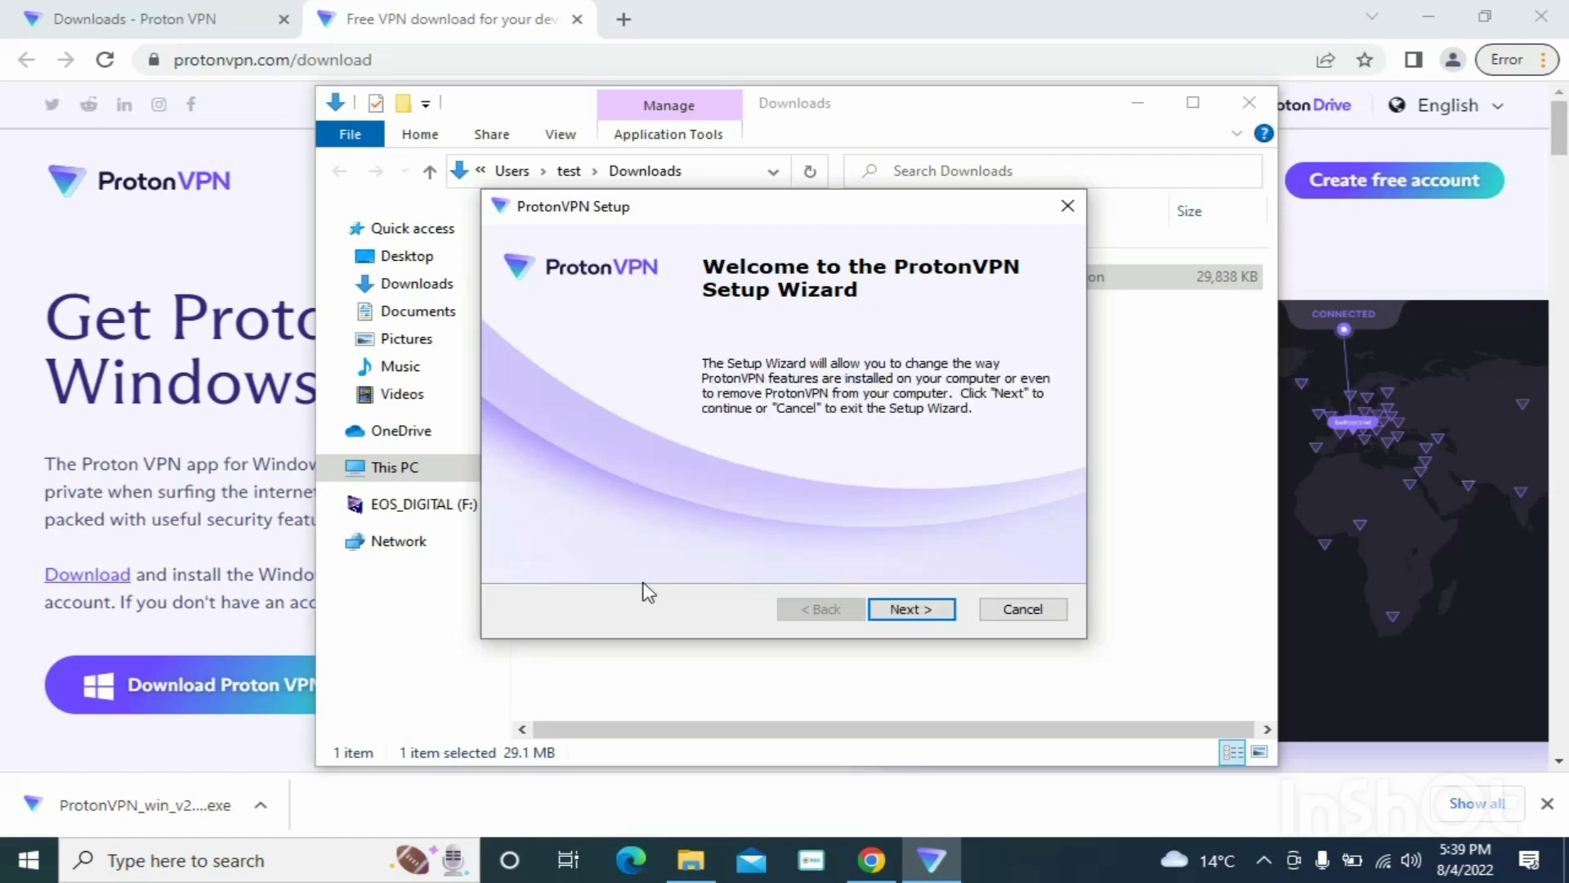
left_click(907, 612)
left_click(907, 611)
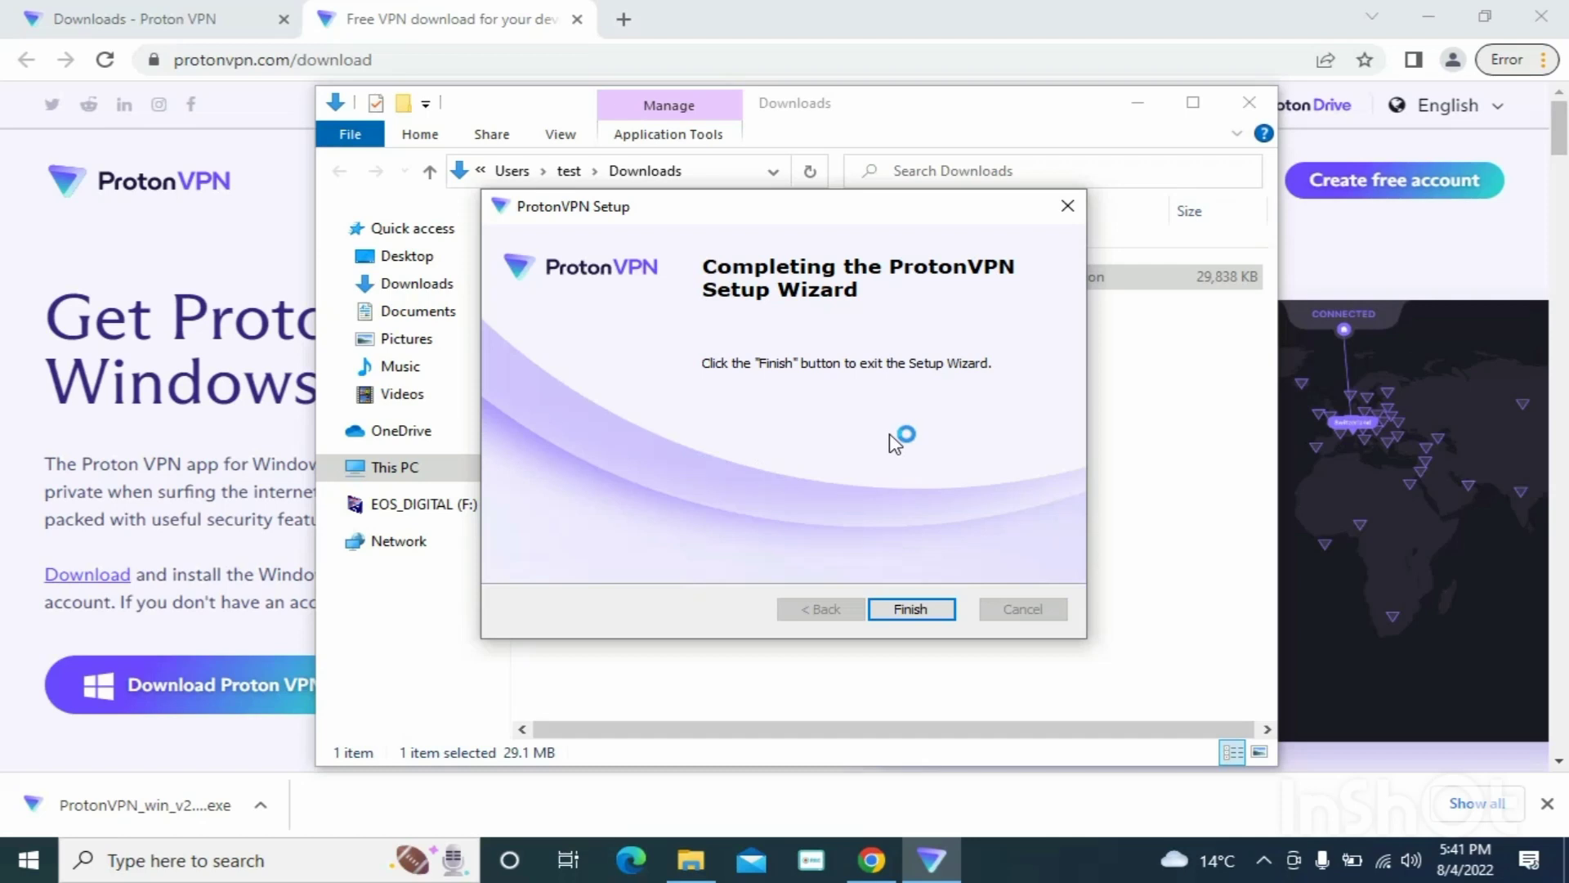
left_click(911, 610)
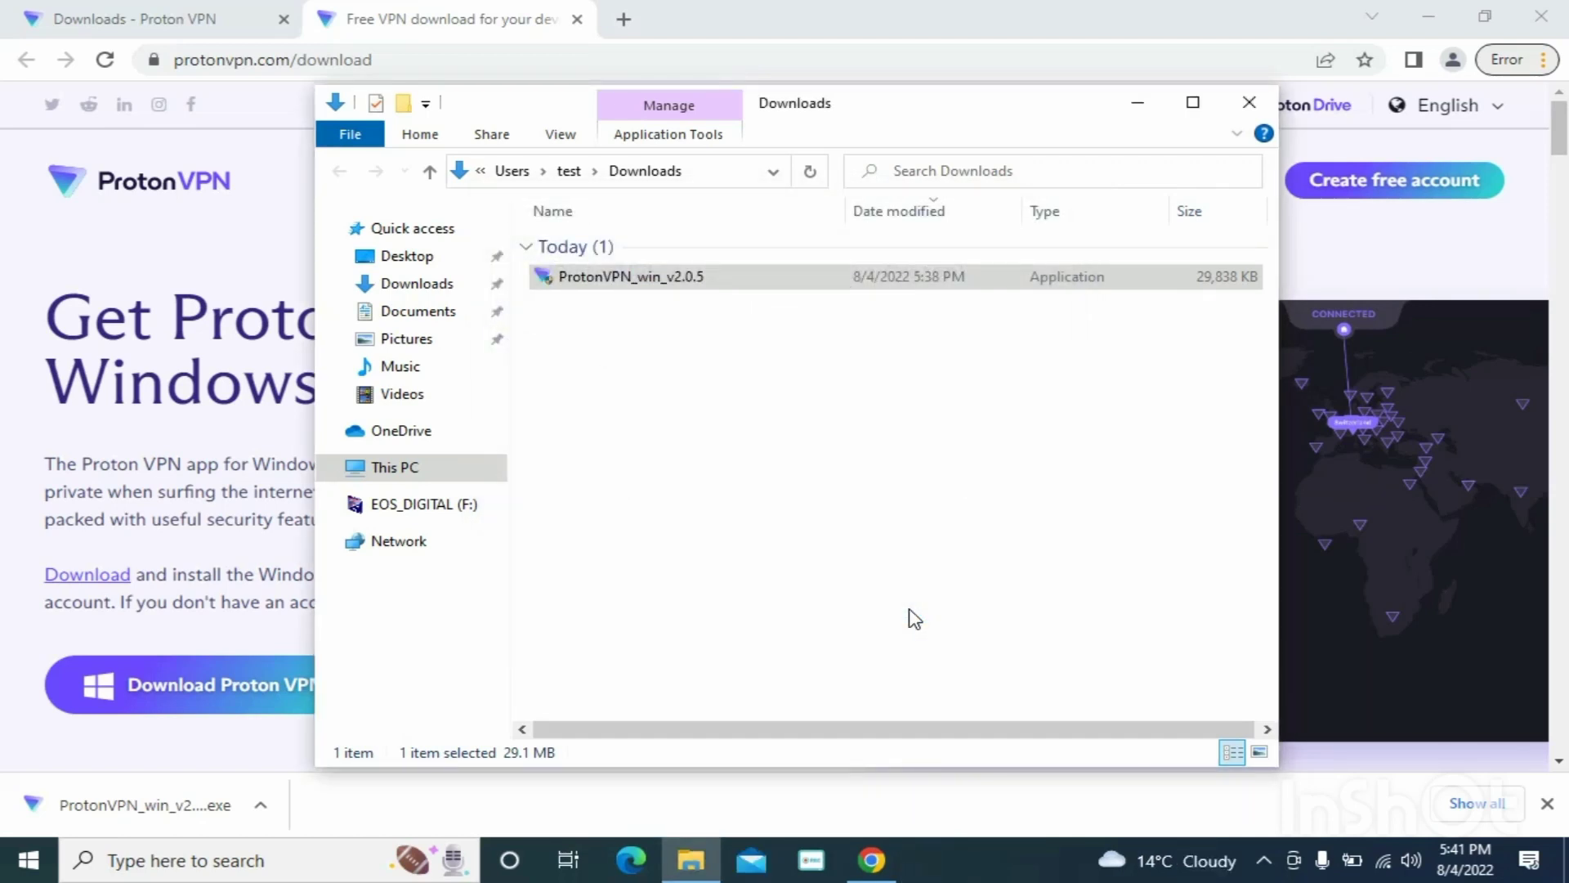
- Close the Downloads Explorer window and the Chrome browser
left_click(1249, 102)
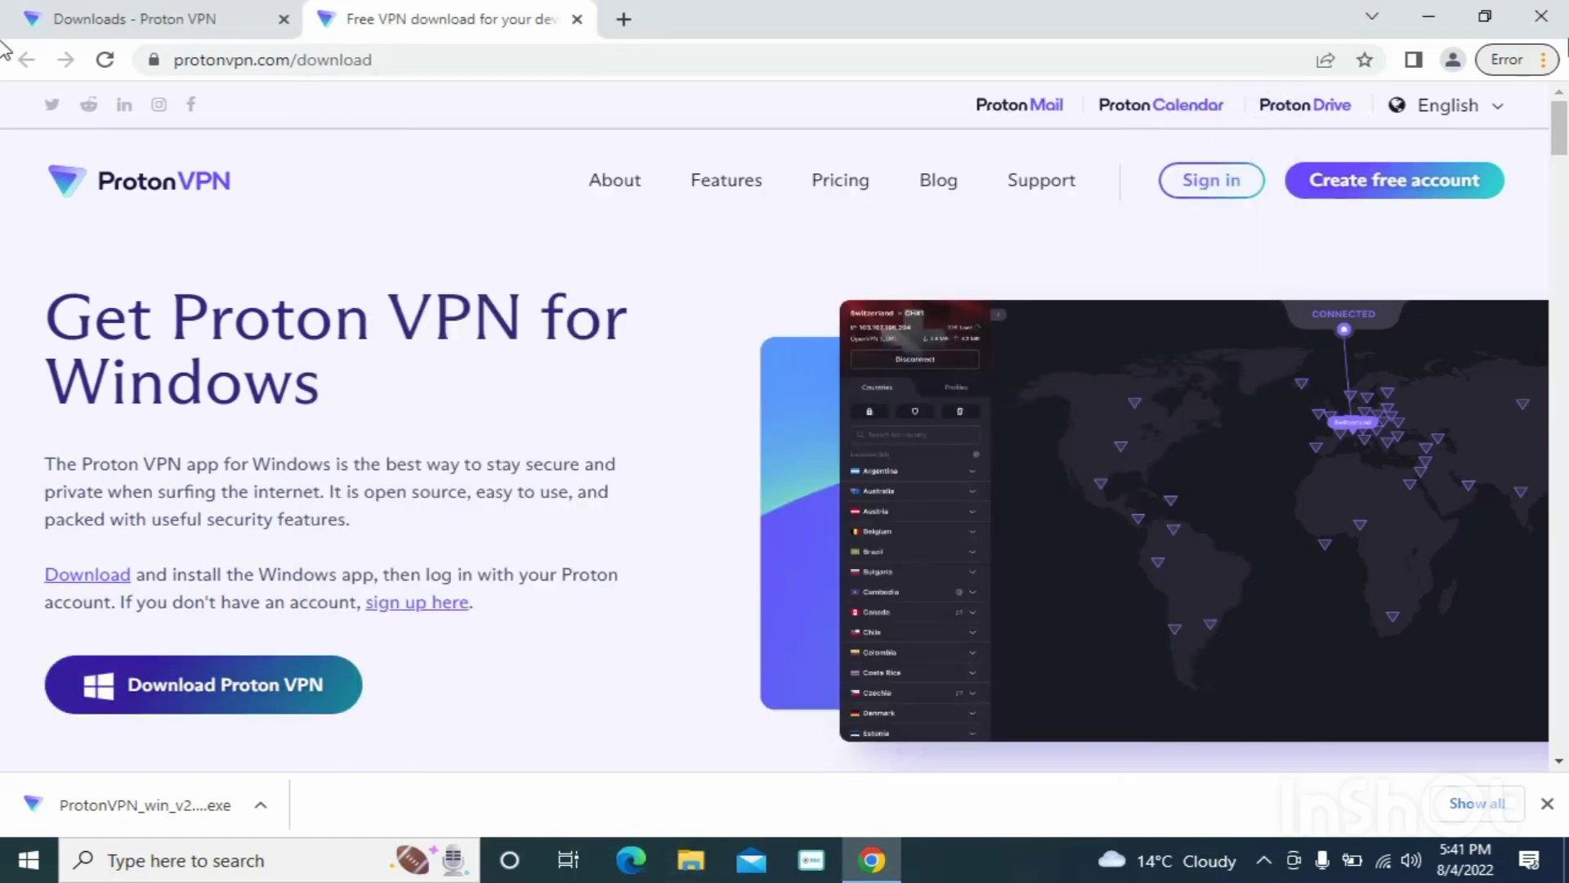
left_click(1542, 18)
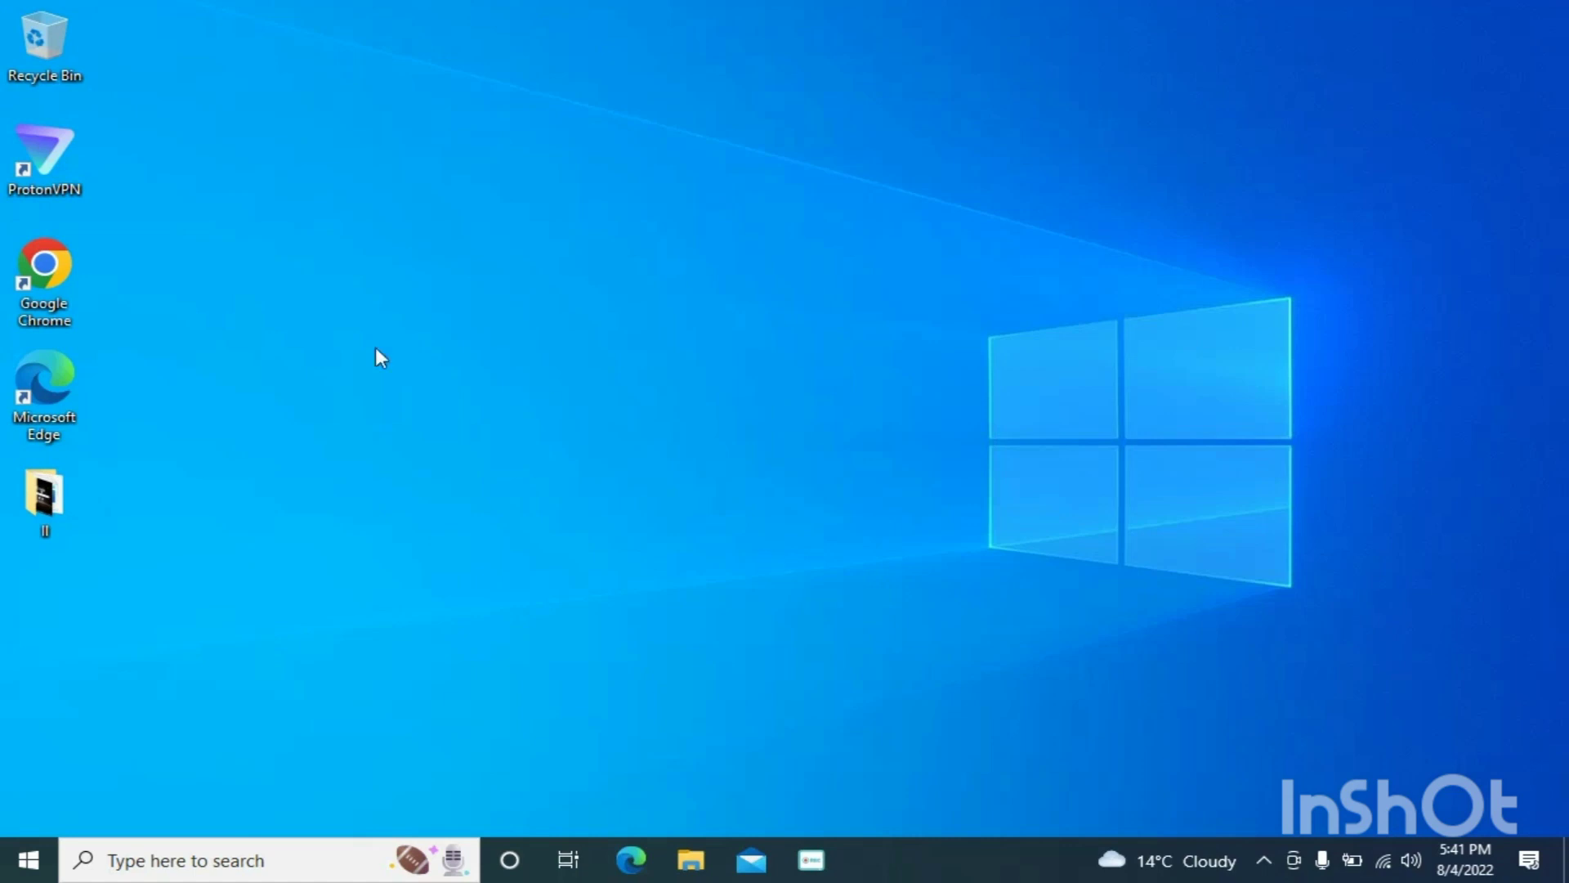
- Launch ProtonVPN from its desktop icon and enter the account username and password
double_click(45, 156)
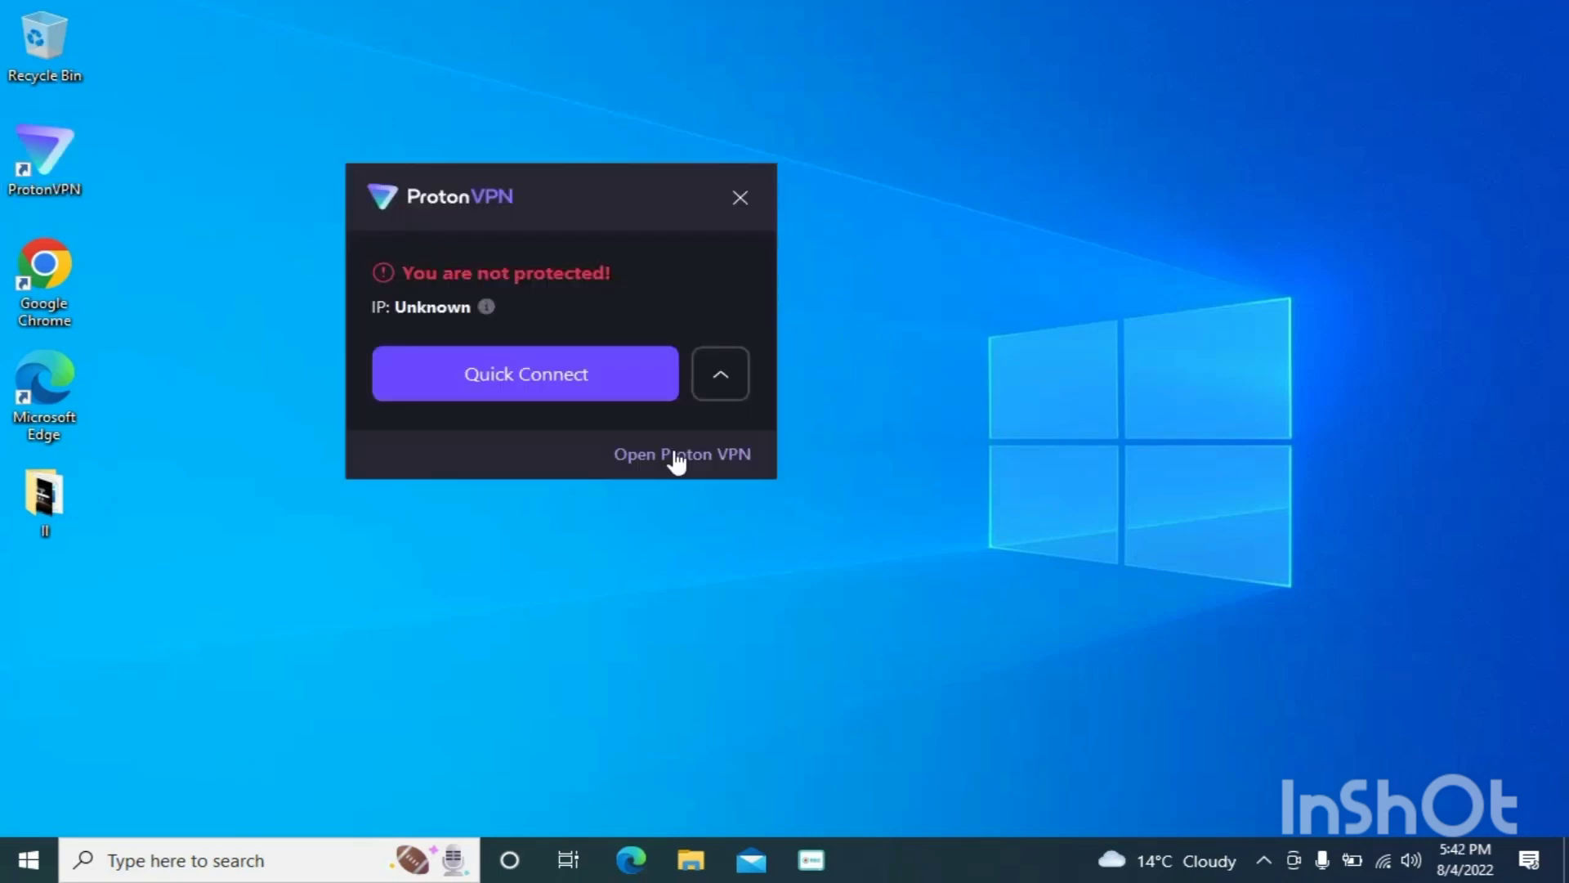
left_click(675, 456)
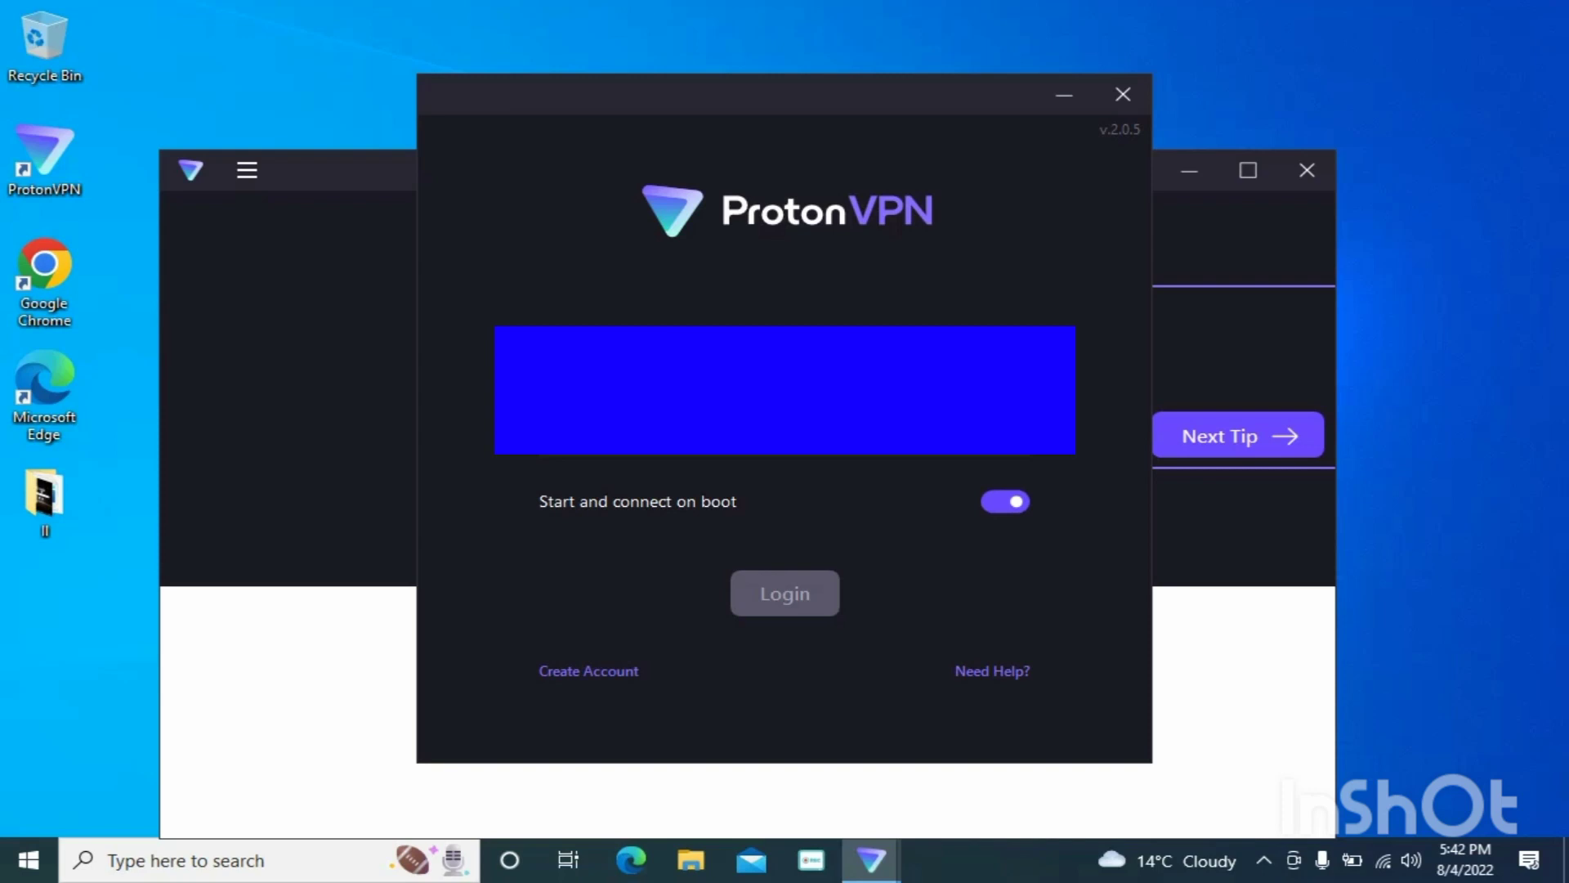
left_click(785, 343)
left_click(602, 434)
type("•")
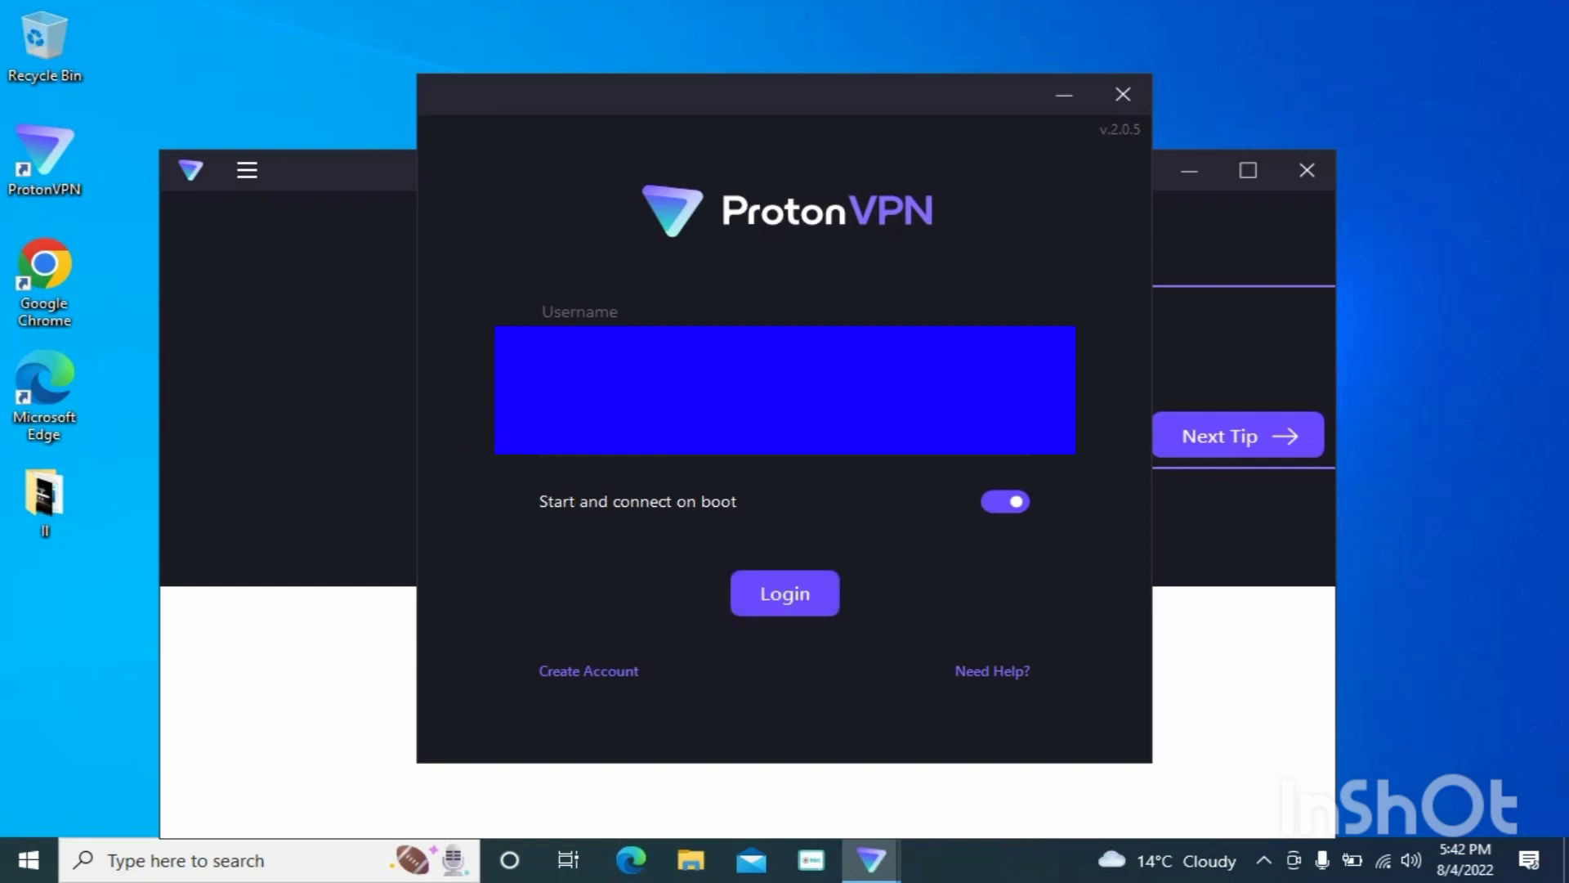
- Log in and connect to the free Netherlands server from the Countries list
left_click(806, 601)
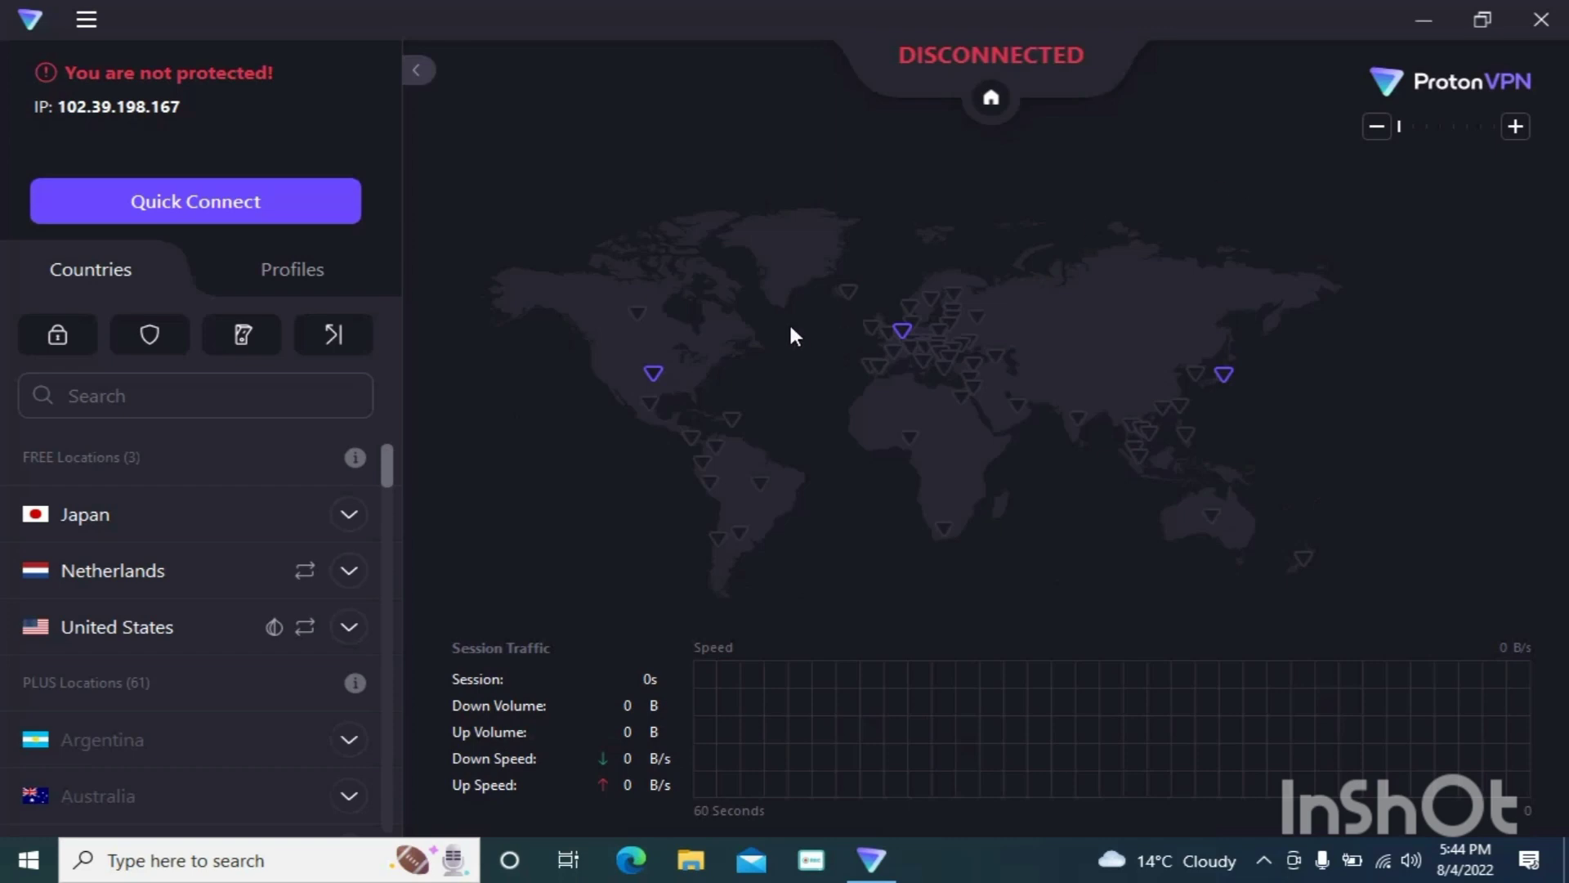
mouse_move(272, 519)
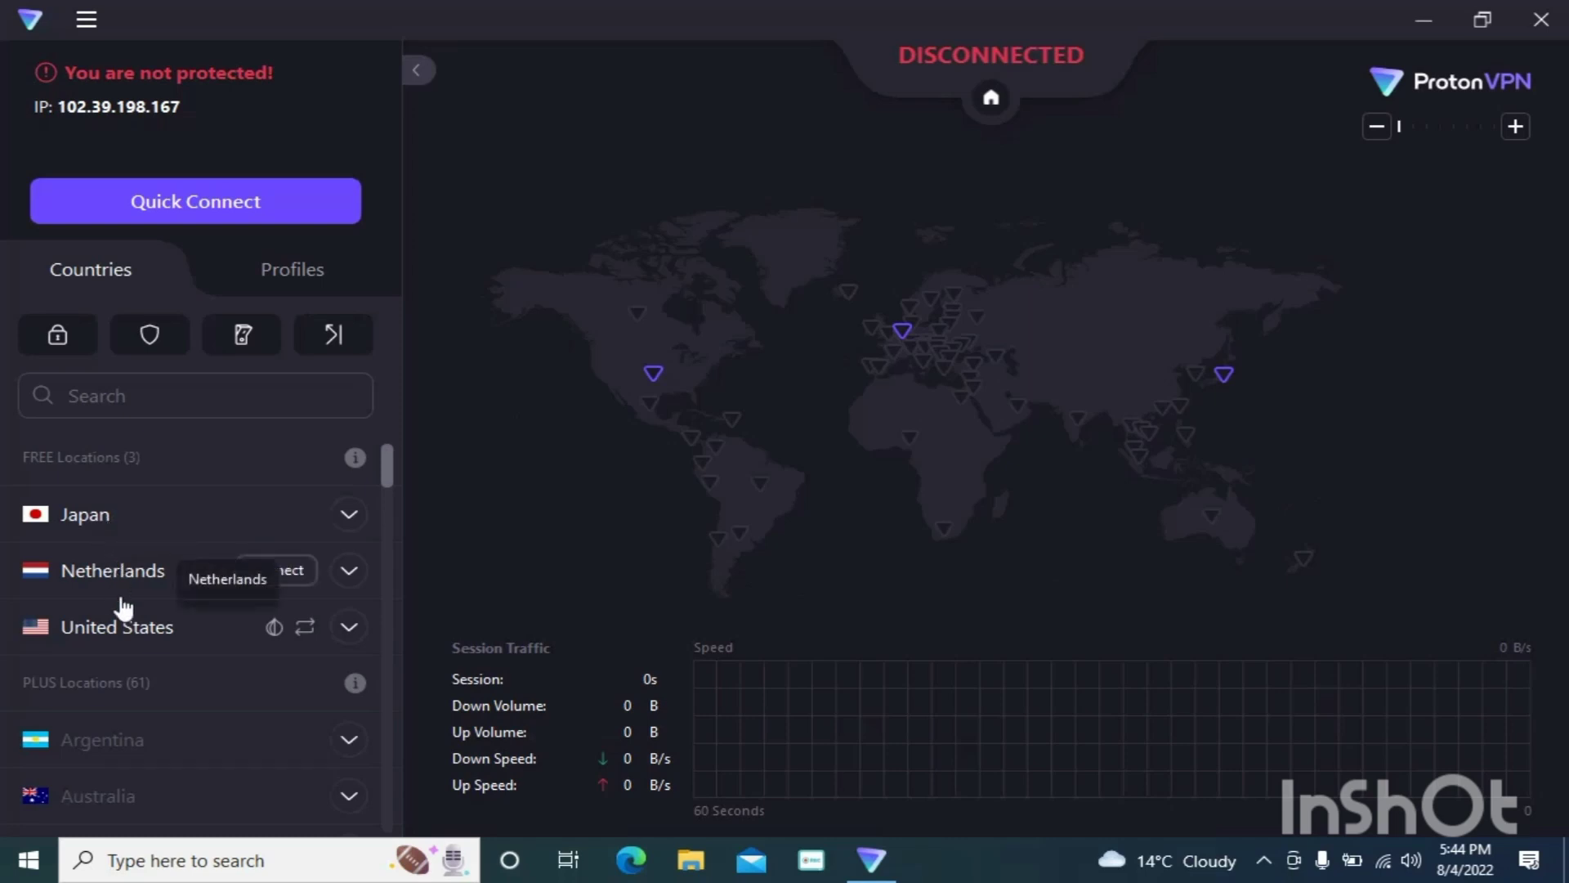
mouse_move(284, 582)
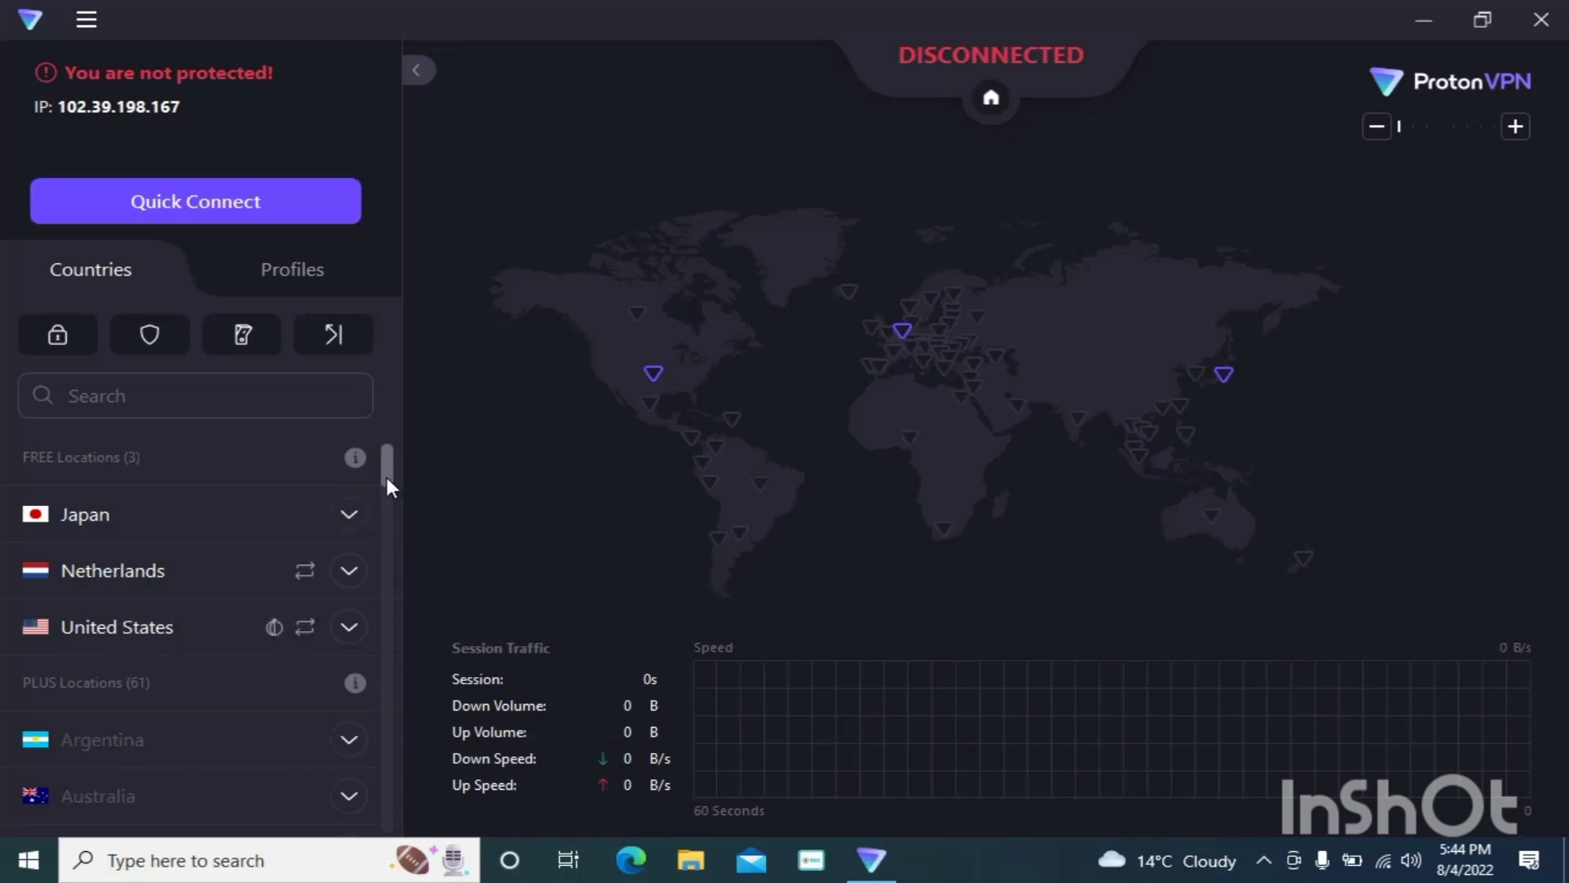
mouse_move(385, 482)
left_mouse_down()
mouse_move(391, 564)
mouse_move(389, 475)
left_mouse_up()
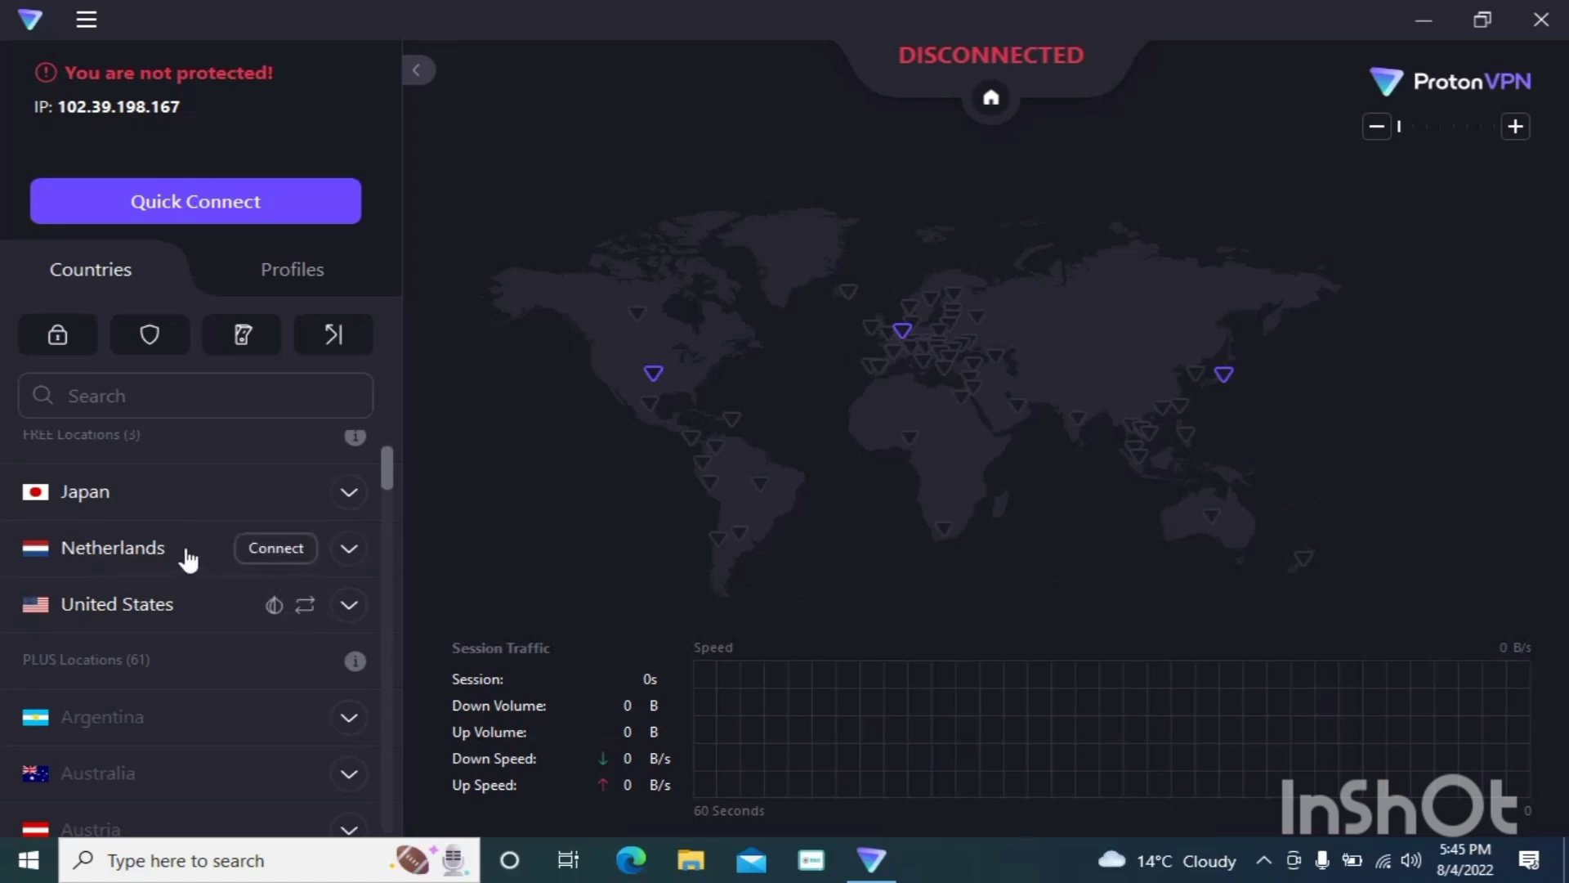
left_click(275, 548)
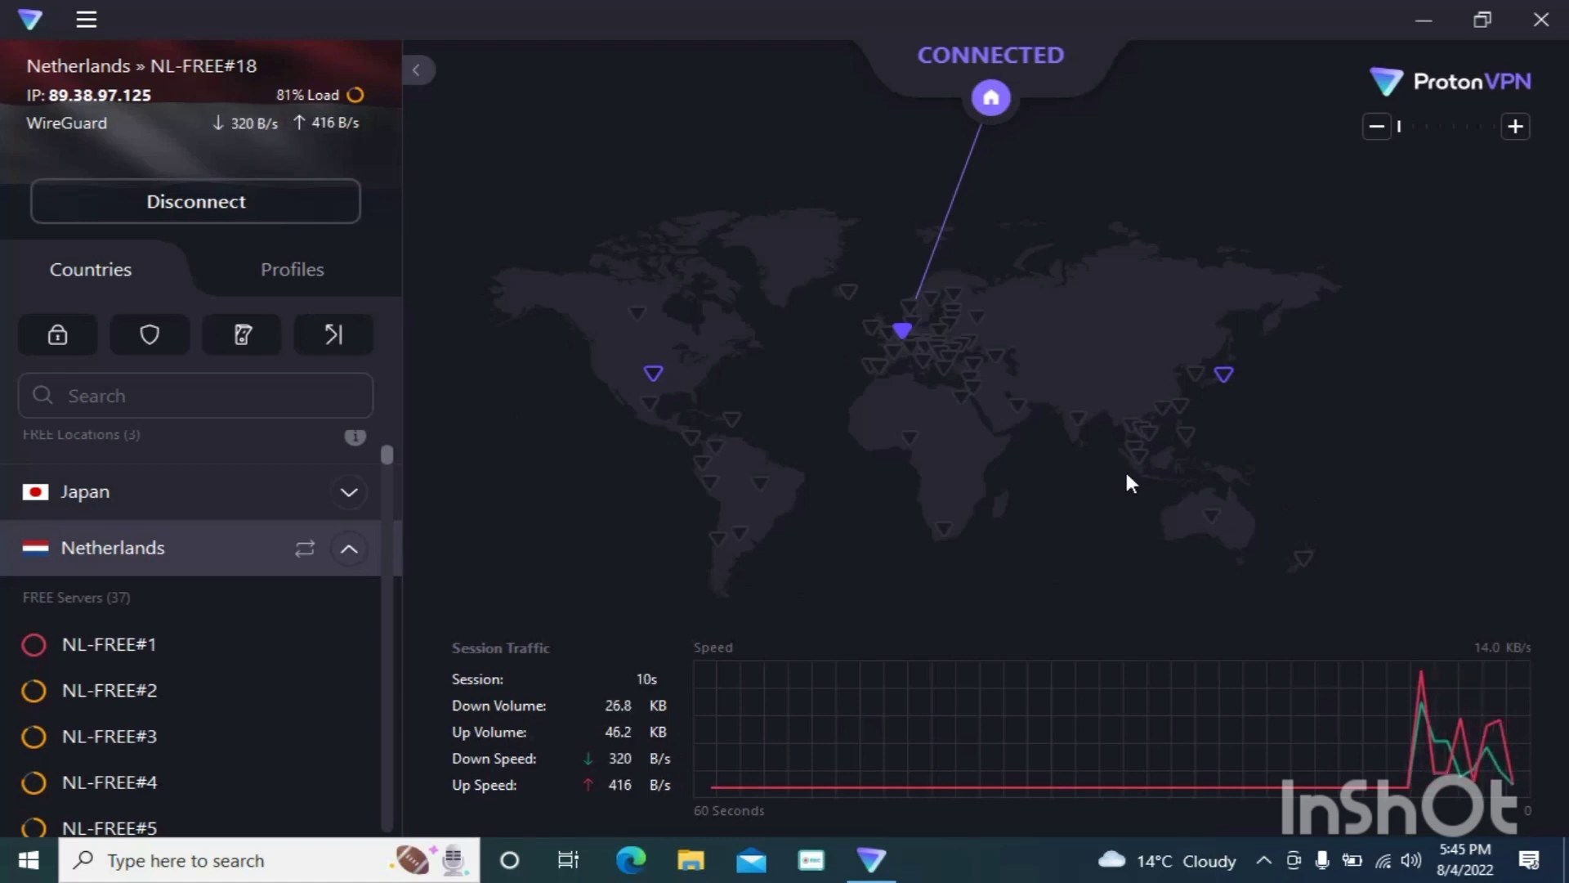
- Minimise ProtonVPN once NL-FREE#18 is connected, leaving the desktop visible
left_click(1423, 22)
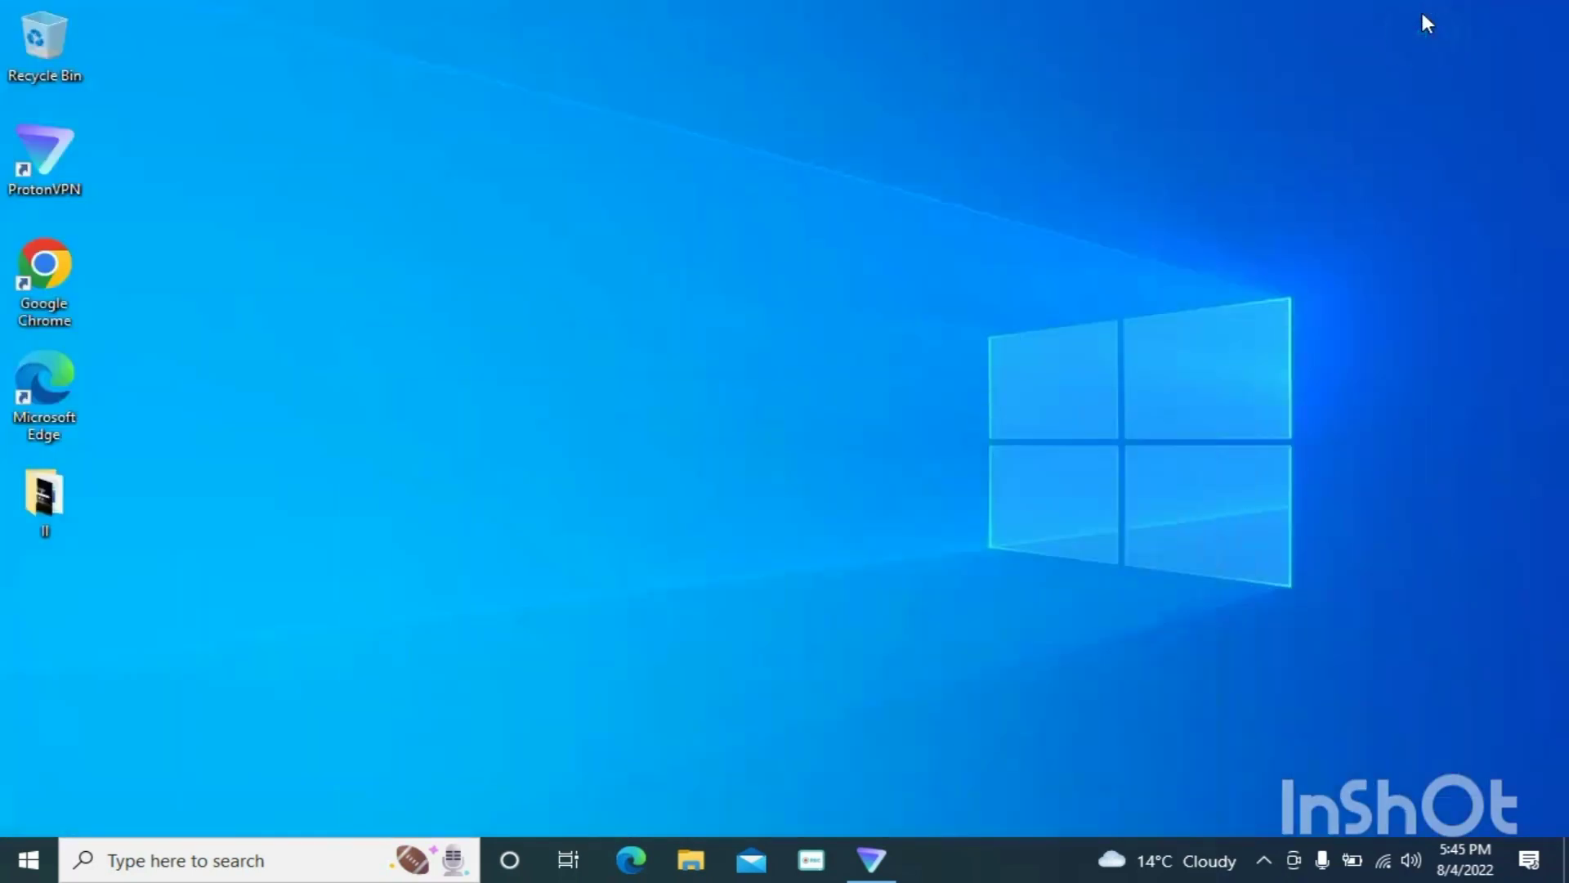
- Launch Chrome and search Google for 'coffee near me'
double_click(53, 279)
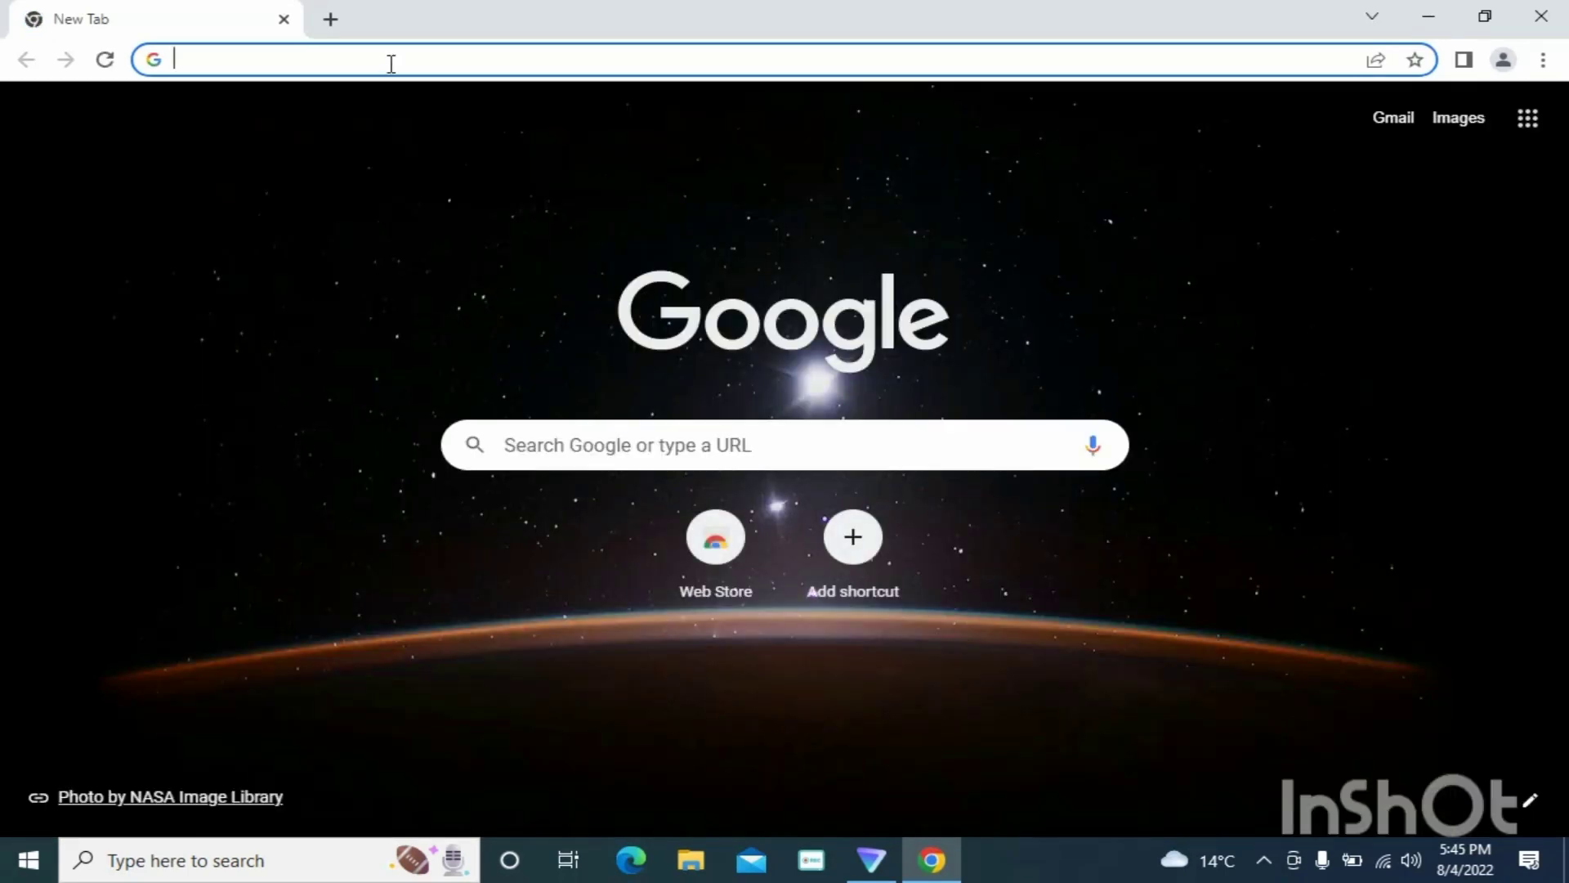
type("coffee near me")
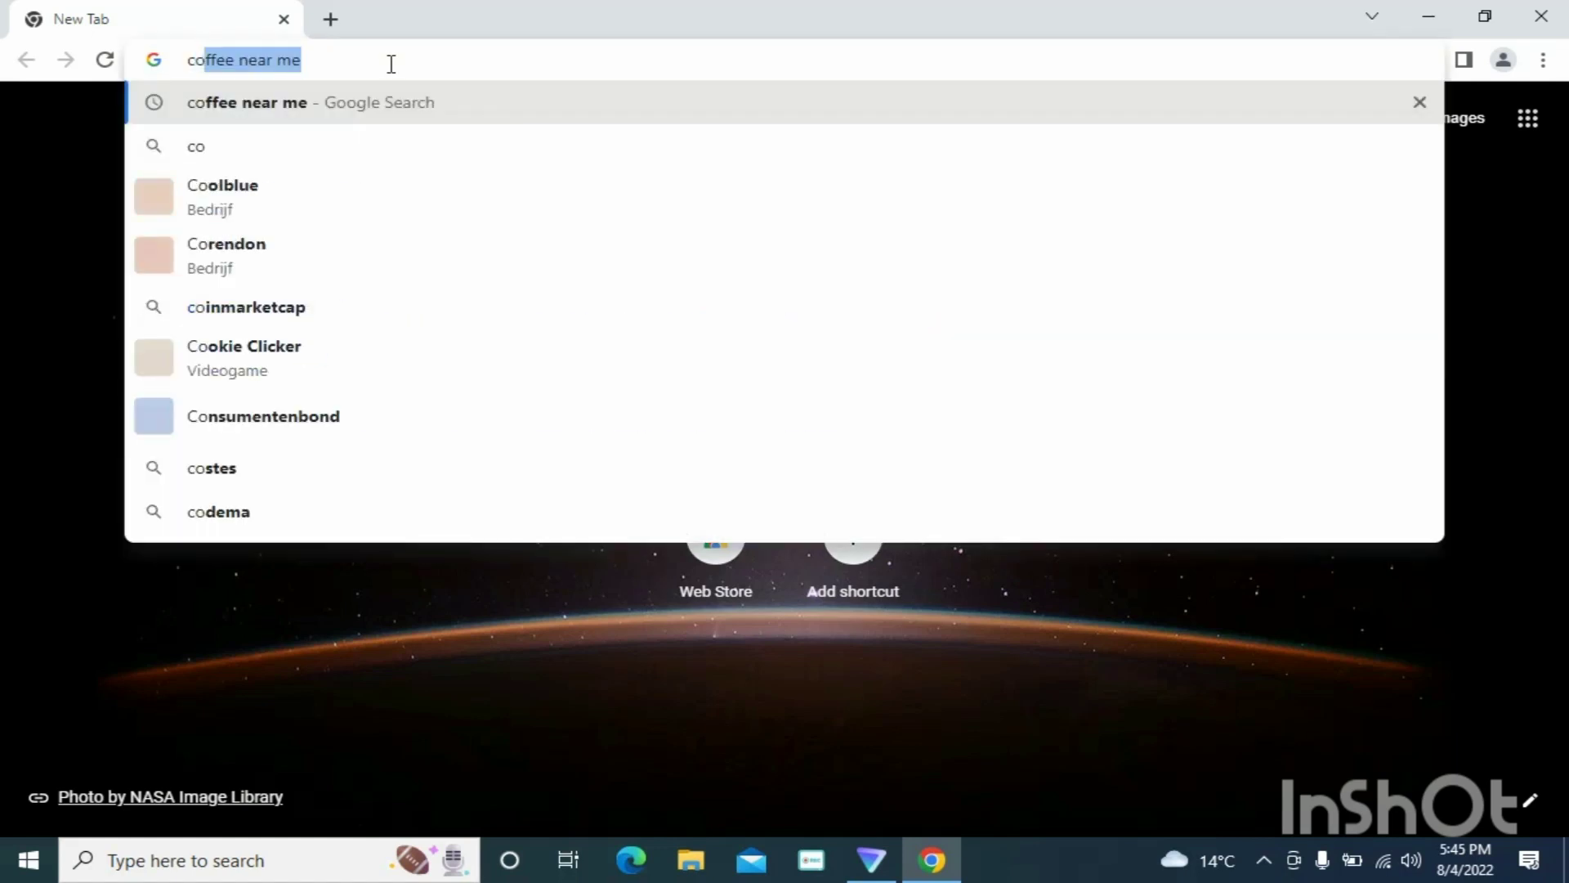
key("Return")
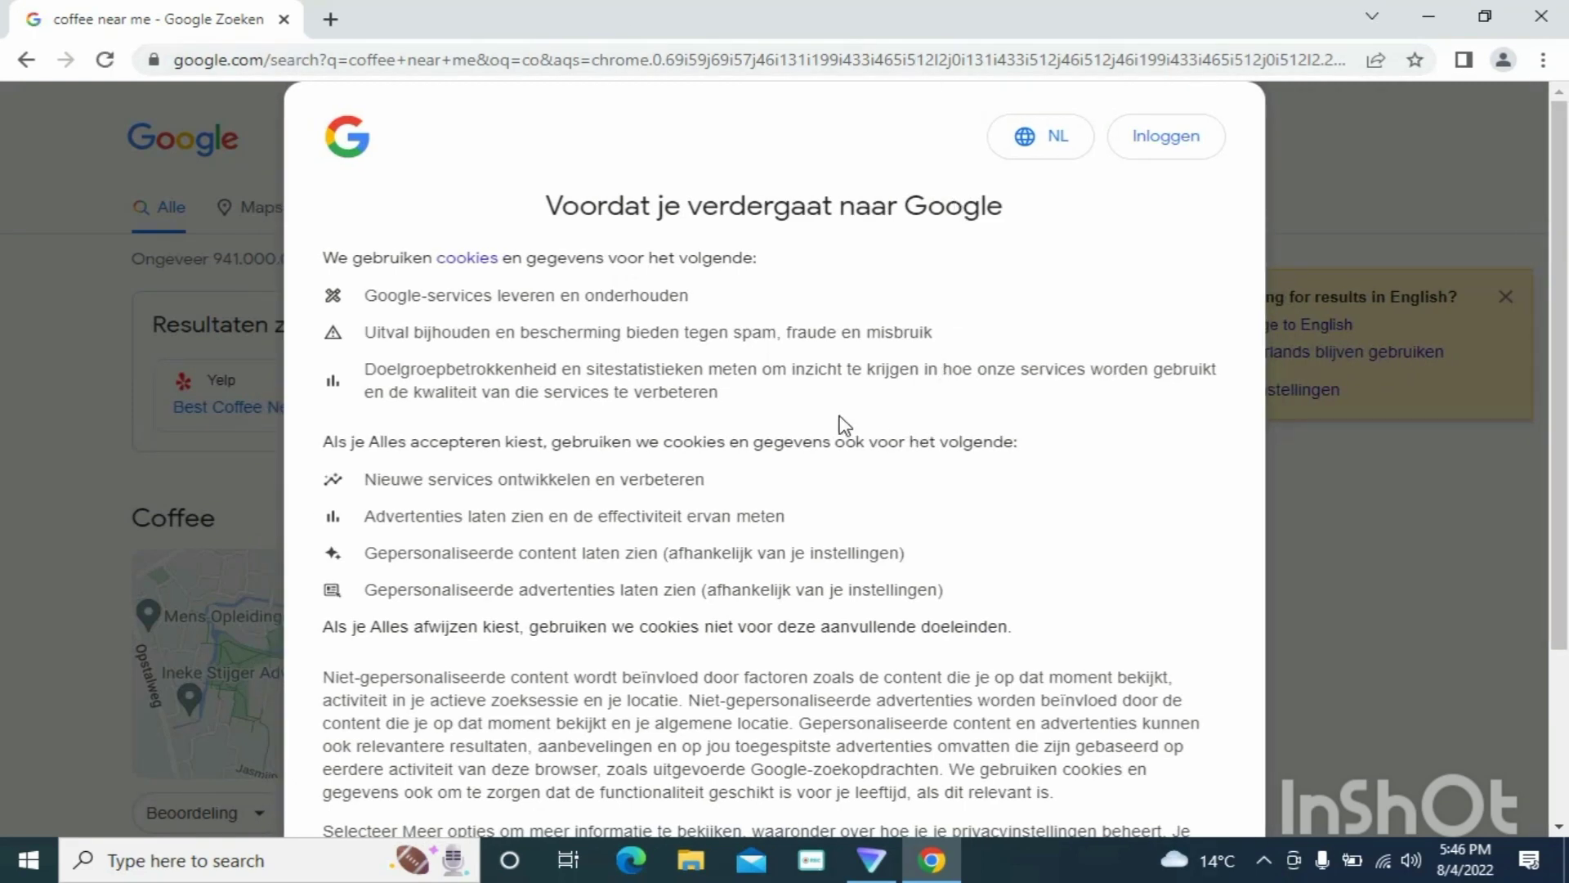
- Switch the Google consent page to English and accept all cookies
left_click(1040, 136)
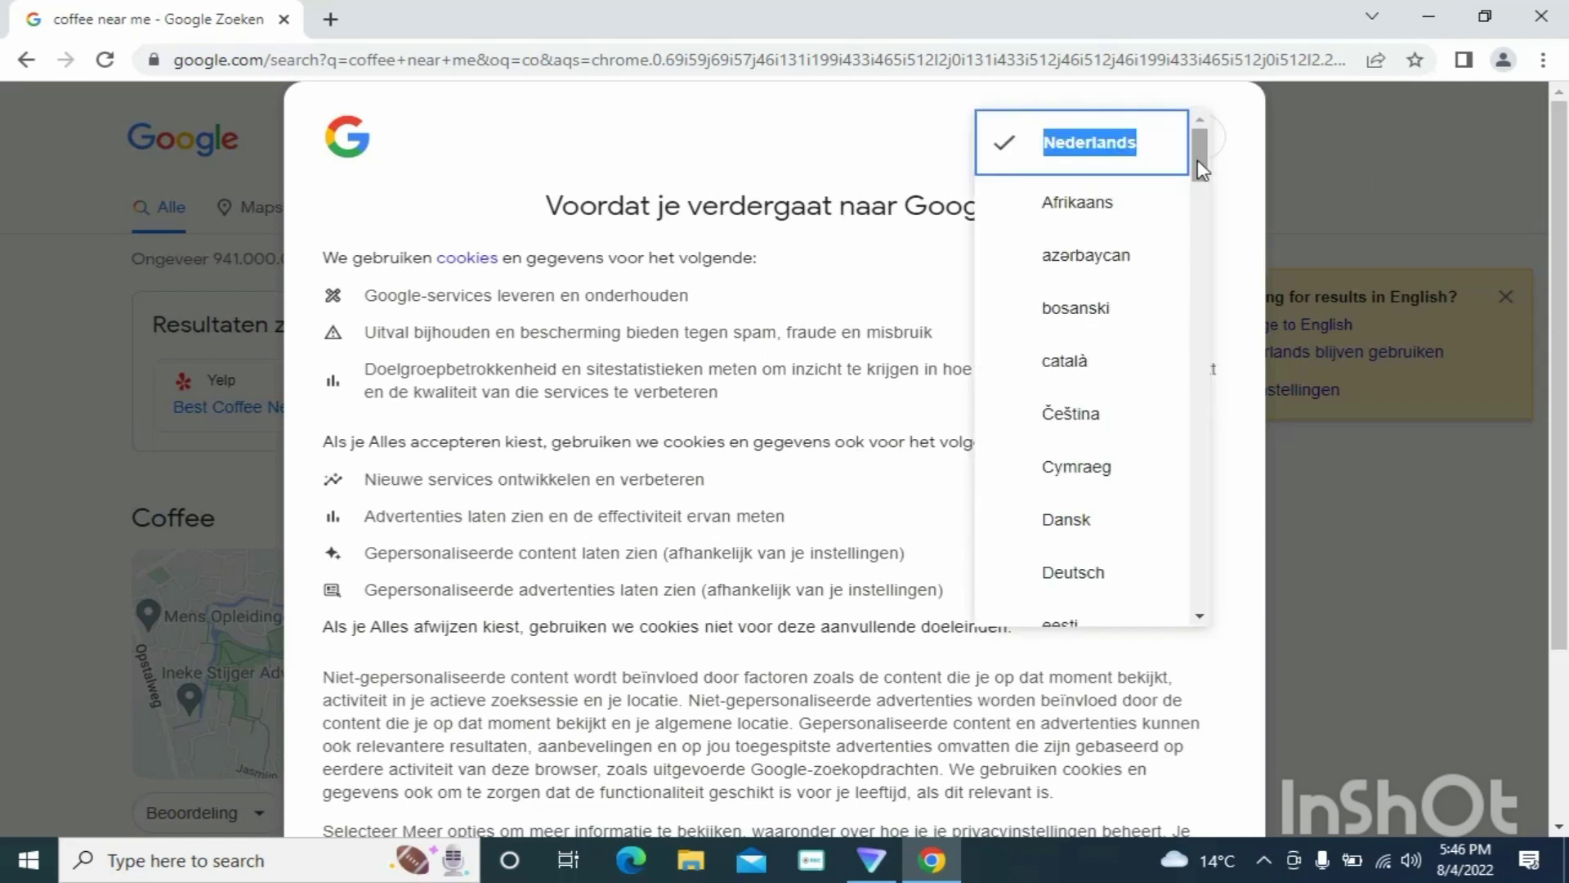
left_click_drag(1198, 160, 1154, 227)
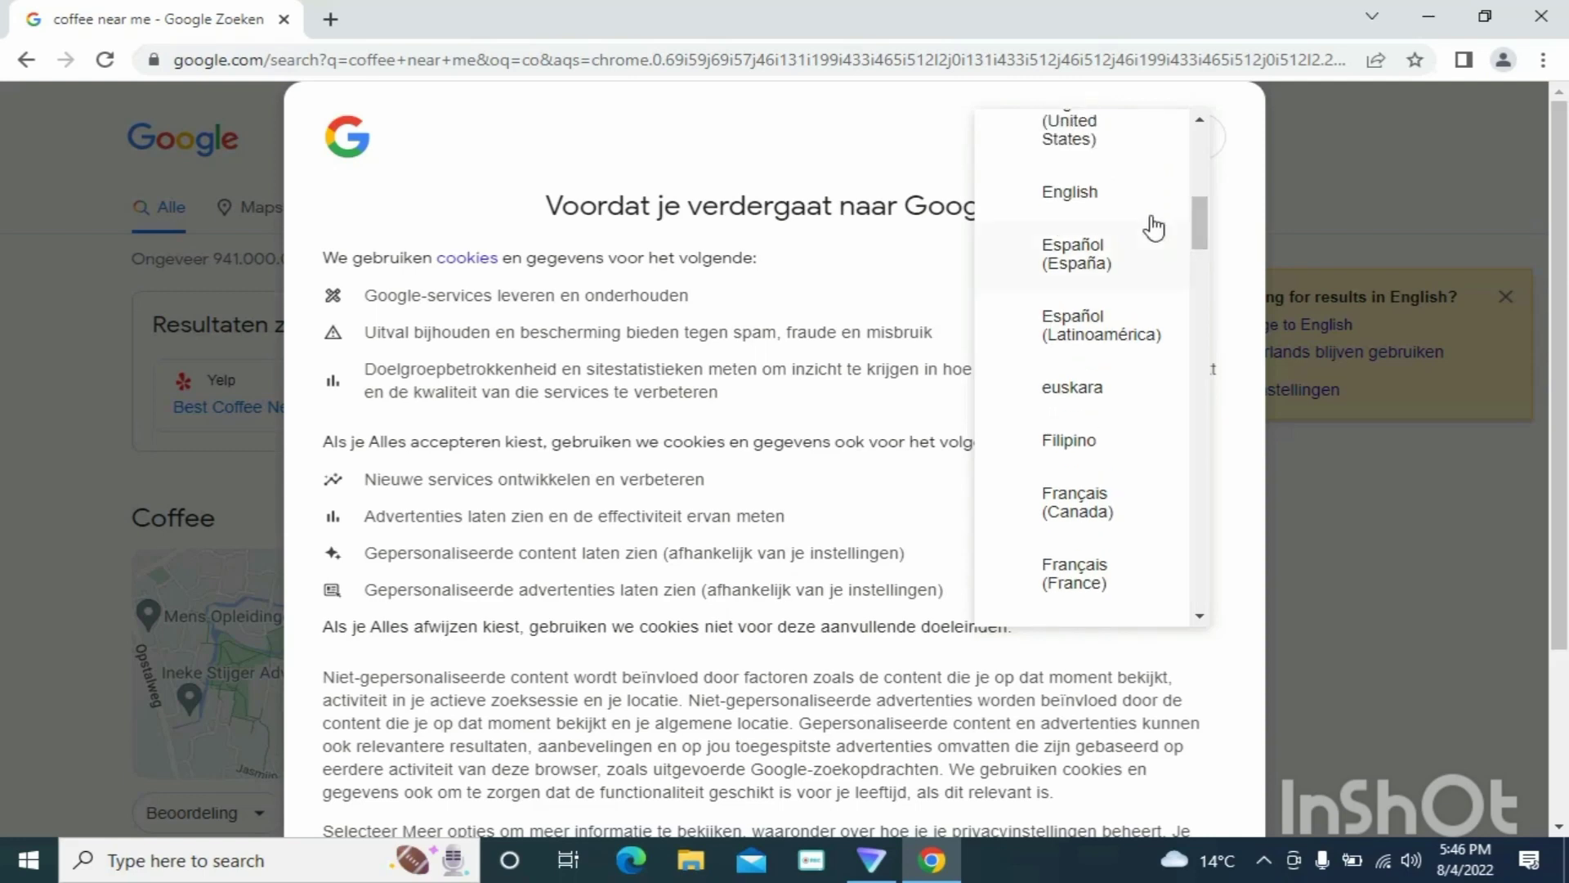
left_click(1104, 206)
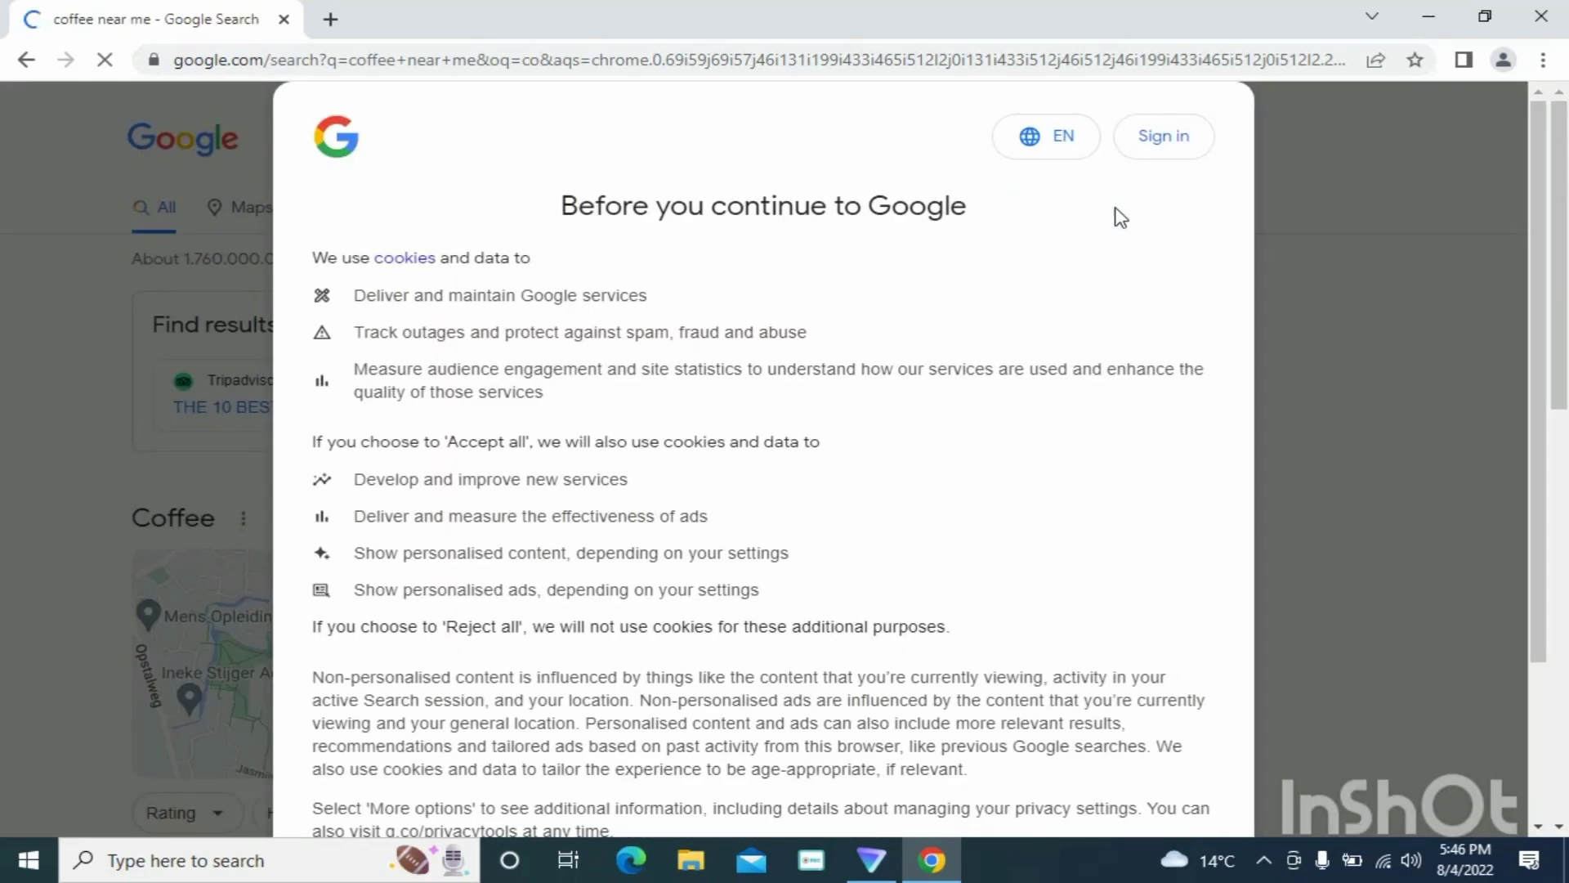
scroll(1561, 418, "down", 3)
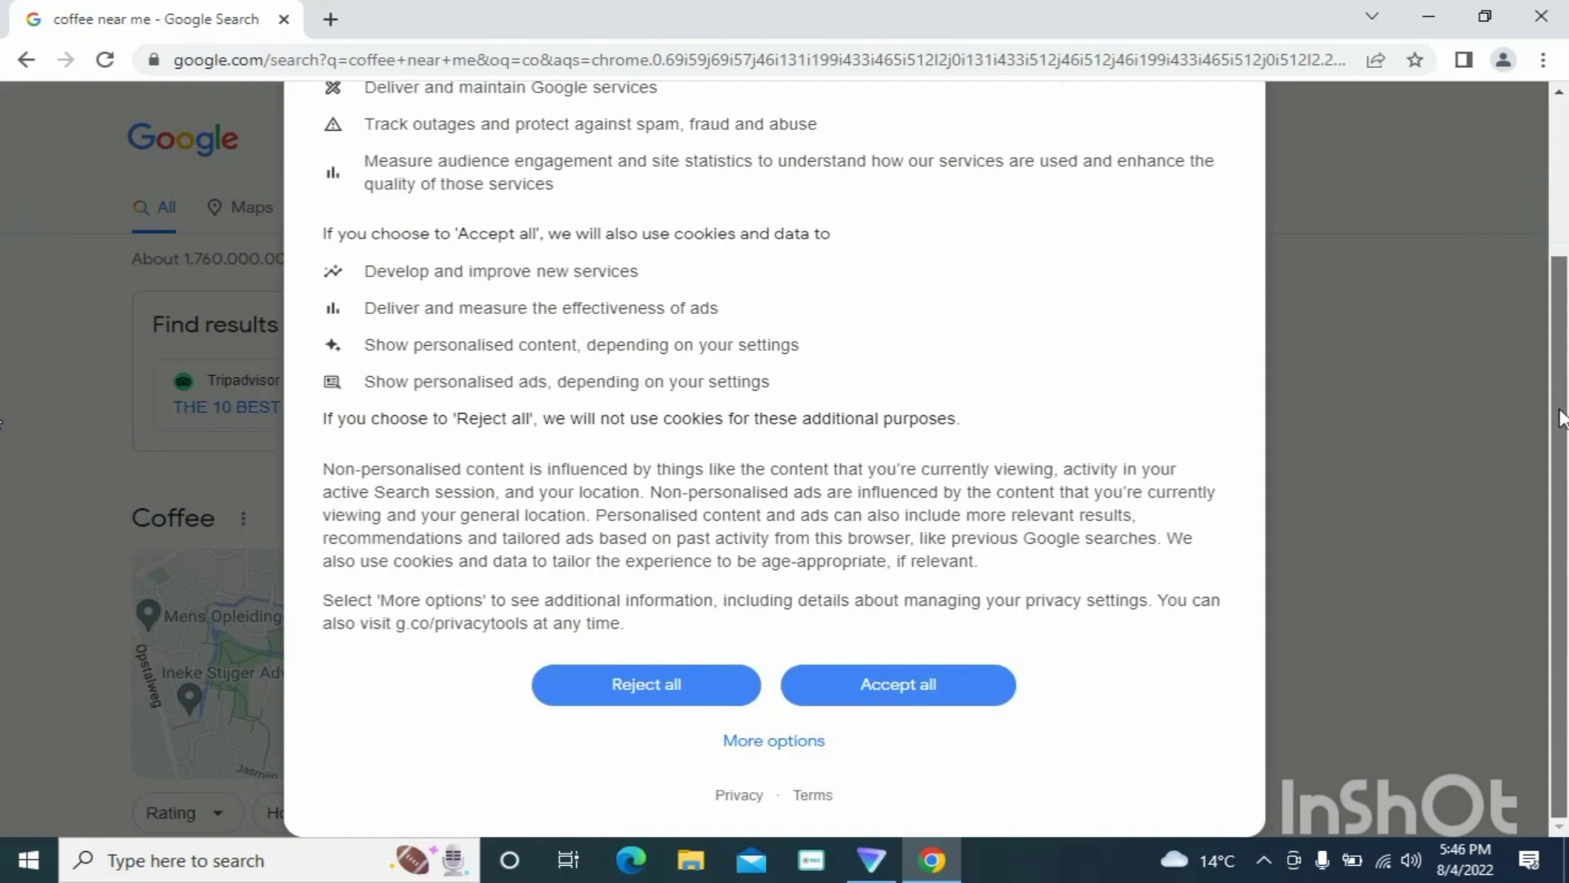
left_click_drag(1553, 444, 1555, 321)
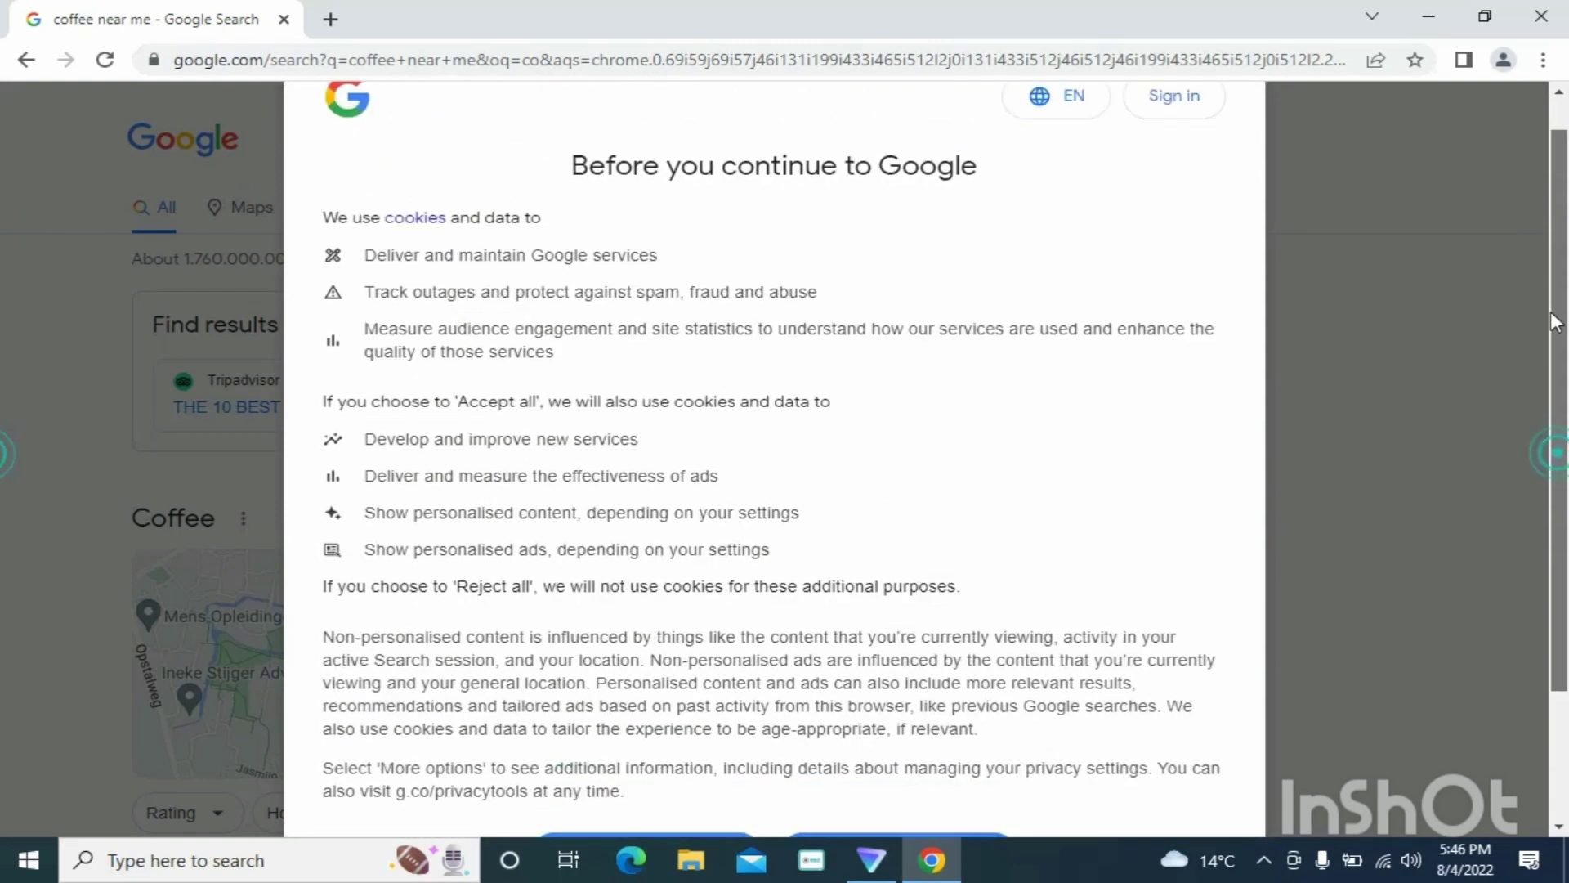
scroll(1555, 321, "up", 1)
scroll(1556, 321, "down", 3)
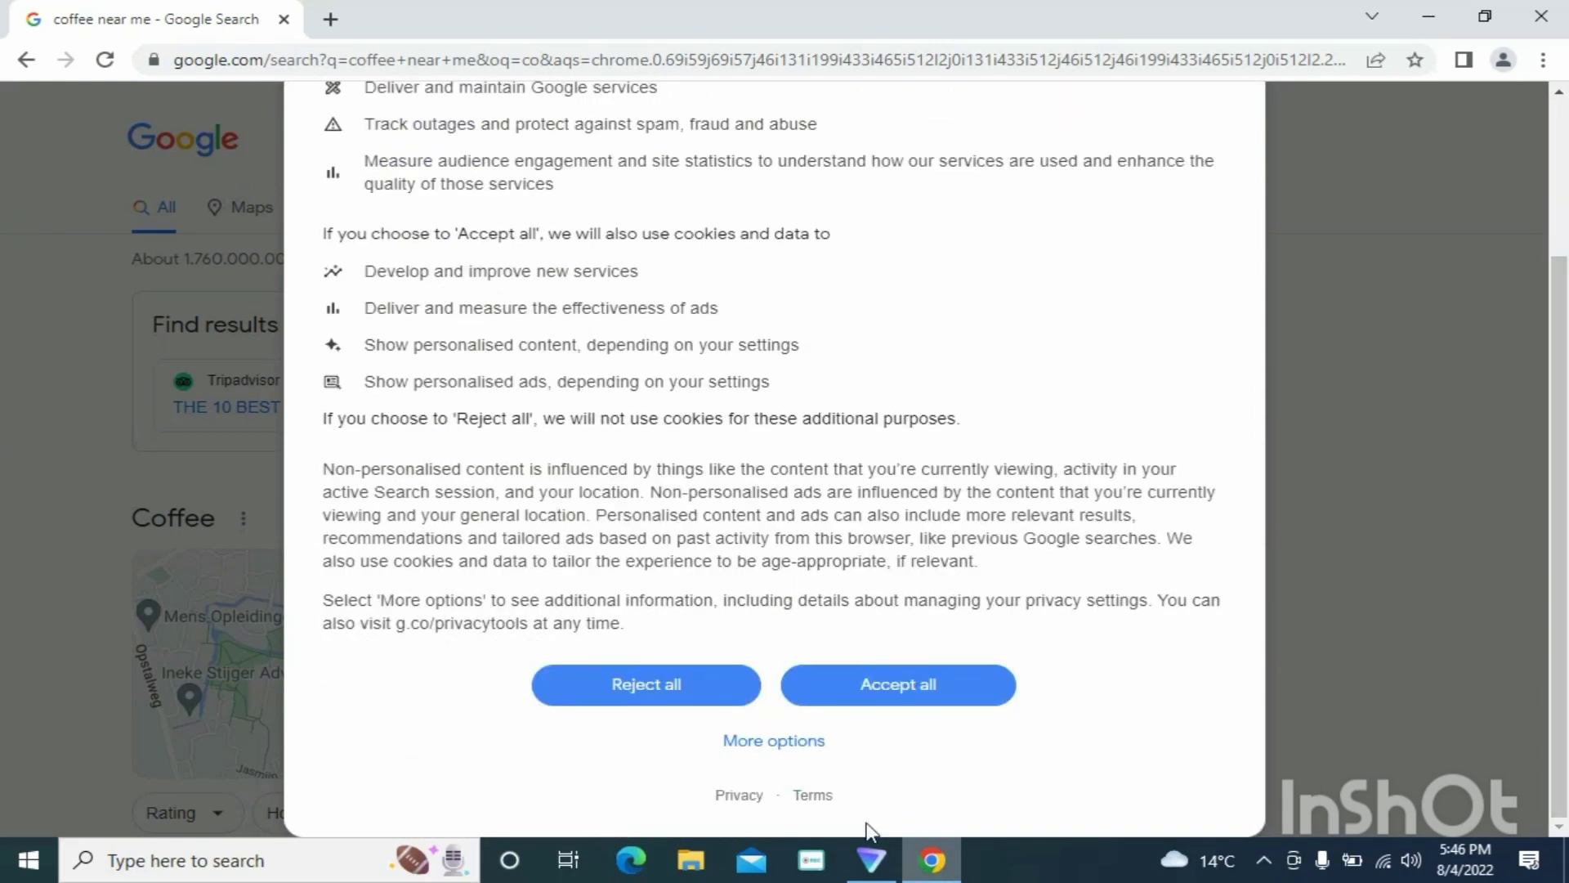
left_click(867, 700)
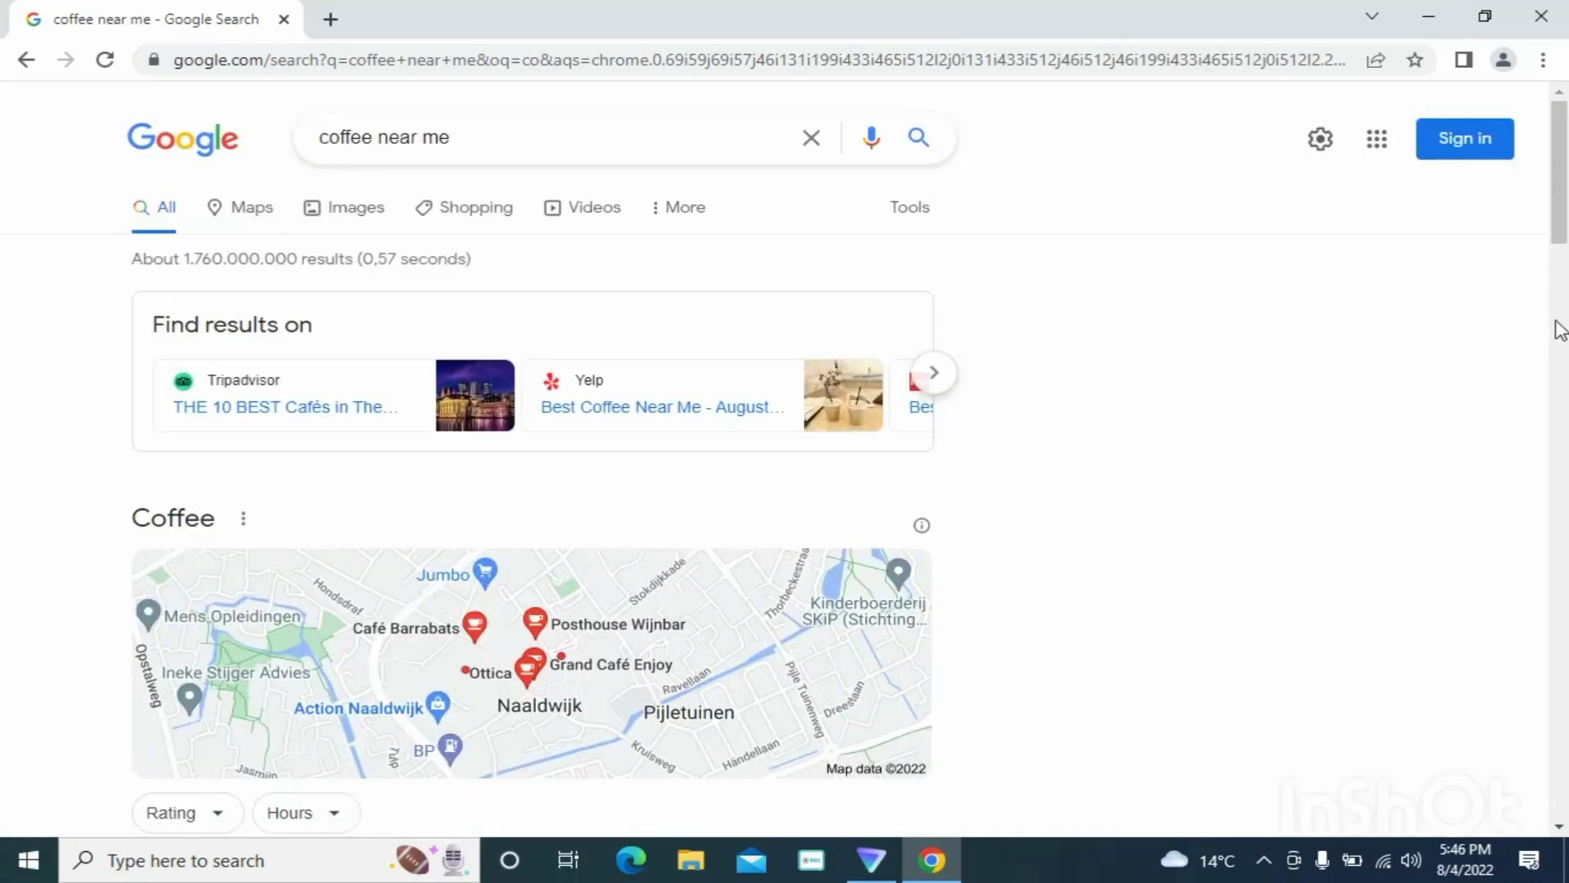
- Zoom the coffee results map out to Europe to confirm Netherlands cafés, then bring back ProtonVPN
scroll(1558, 315, "down", 3)
scroll(2, 306, "down", 3)
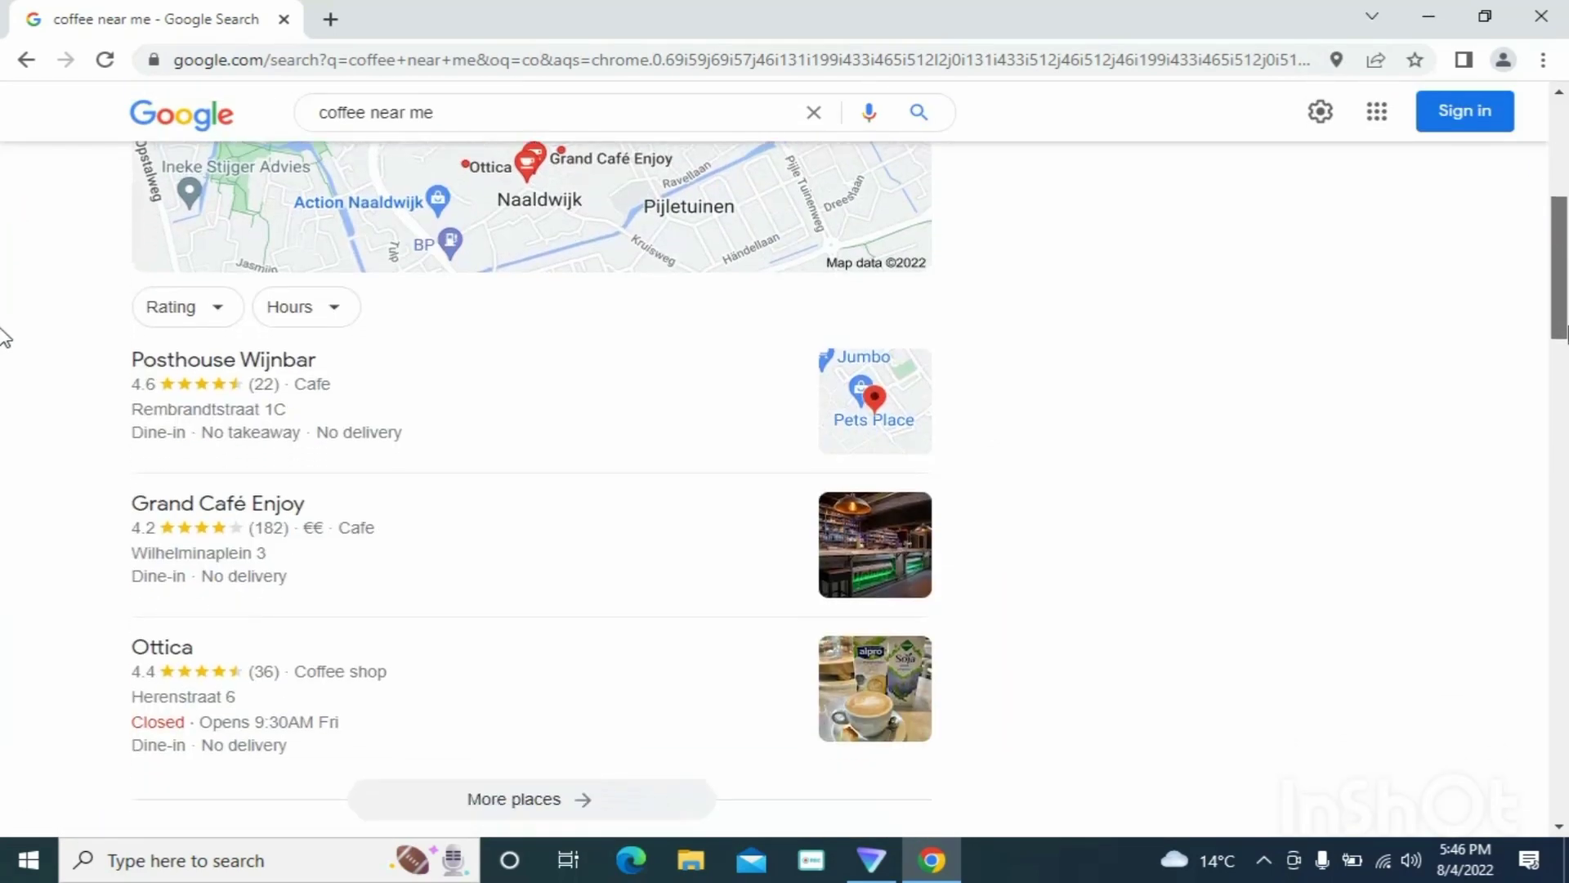
scroll(4, 339, "up", 3)
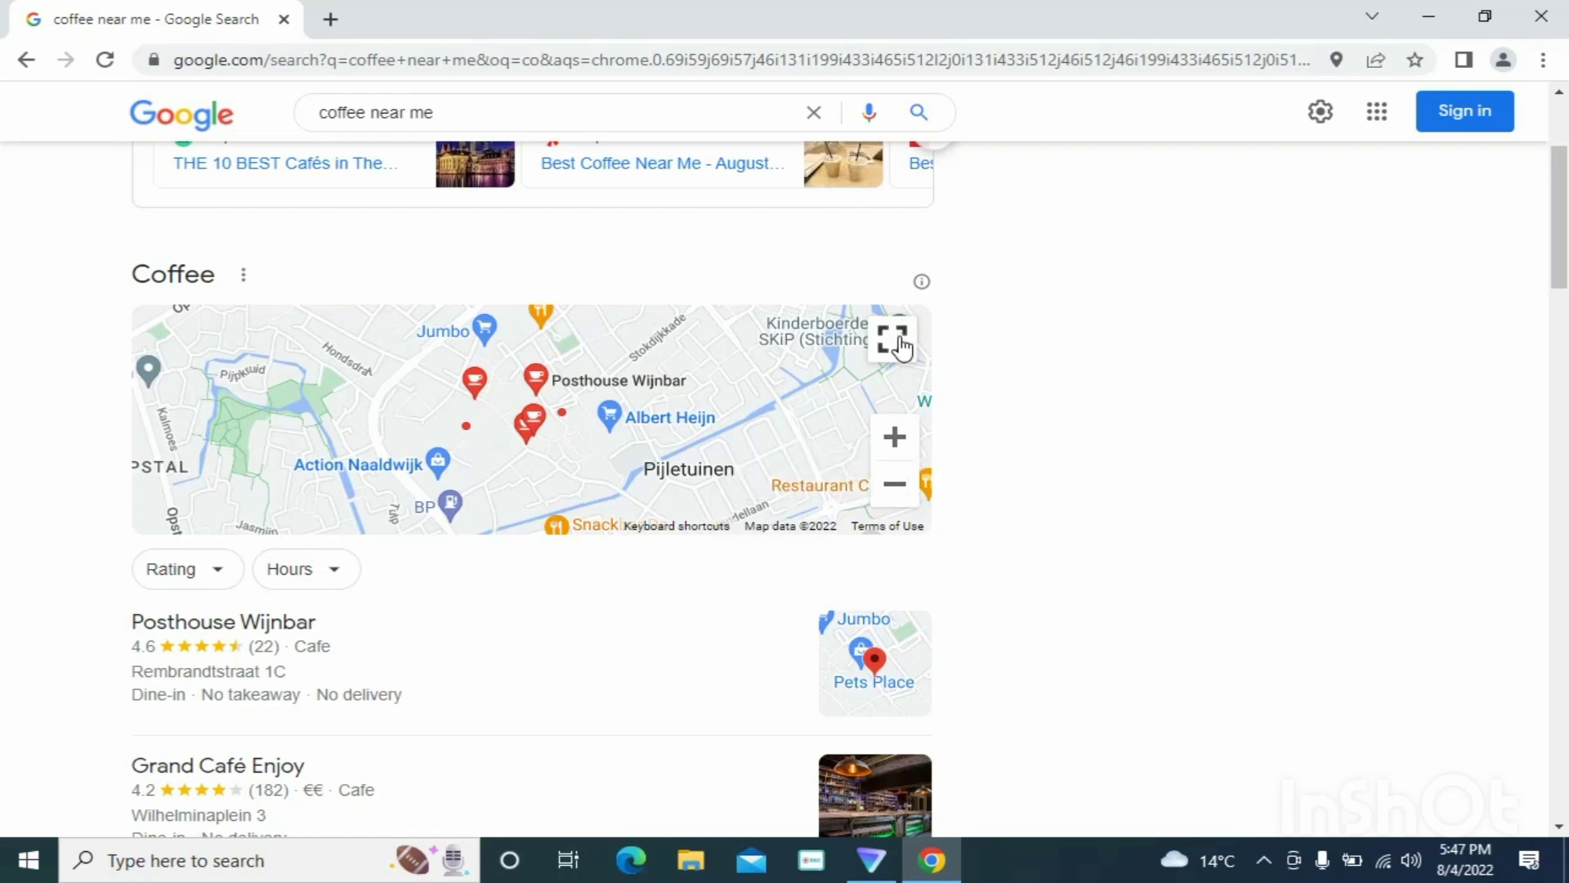
left_click(894, 486)
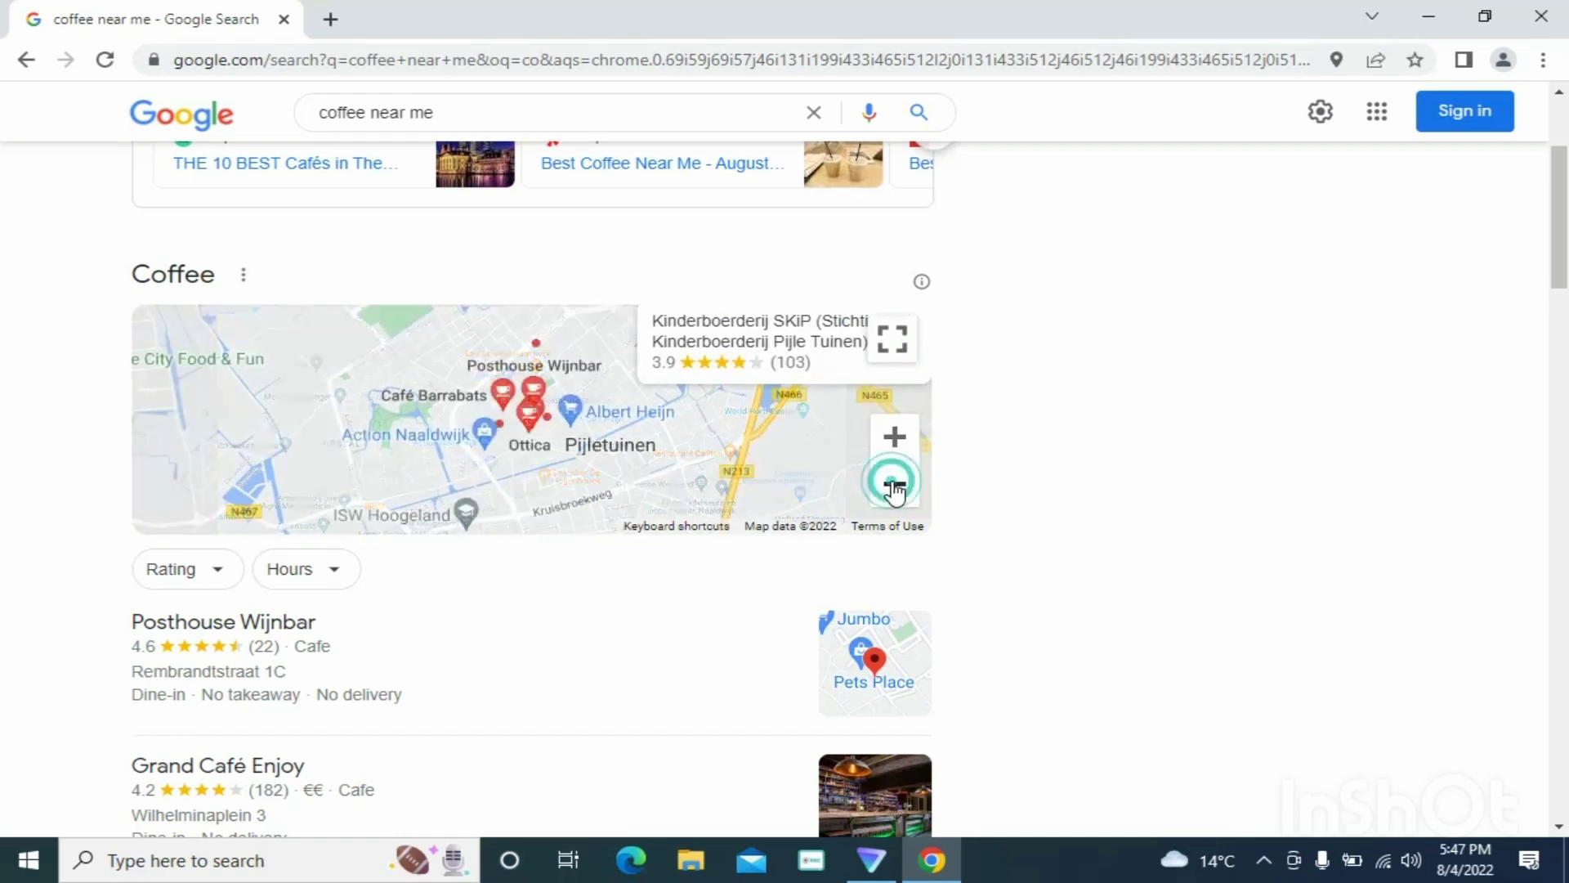
left_click(894, 486)
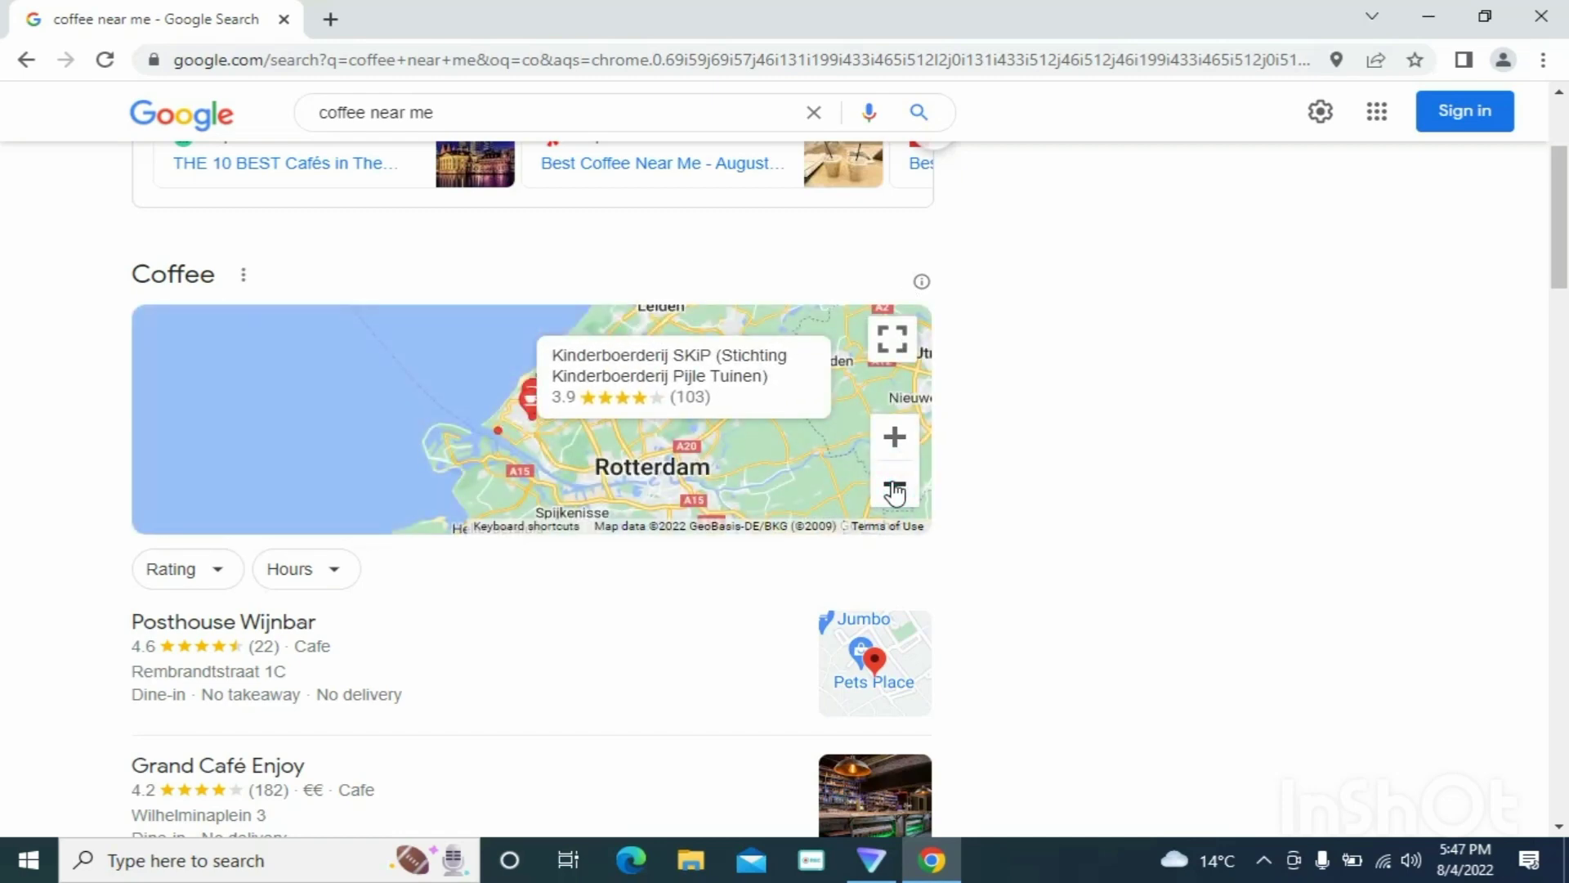
left_click(894, 489)
left_click(894, 489)
left_click(894, 489)
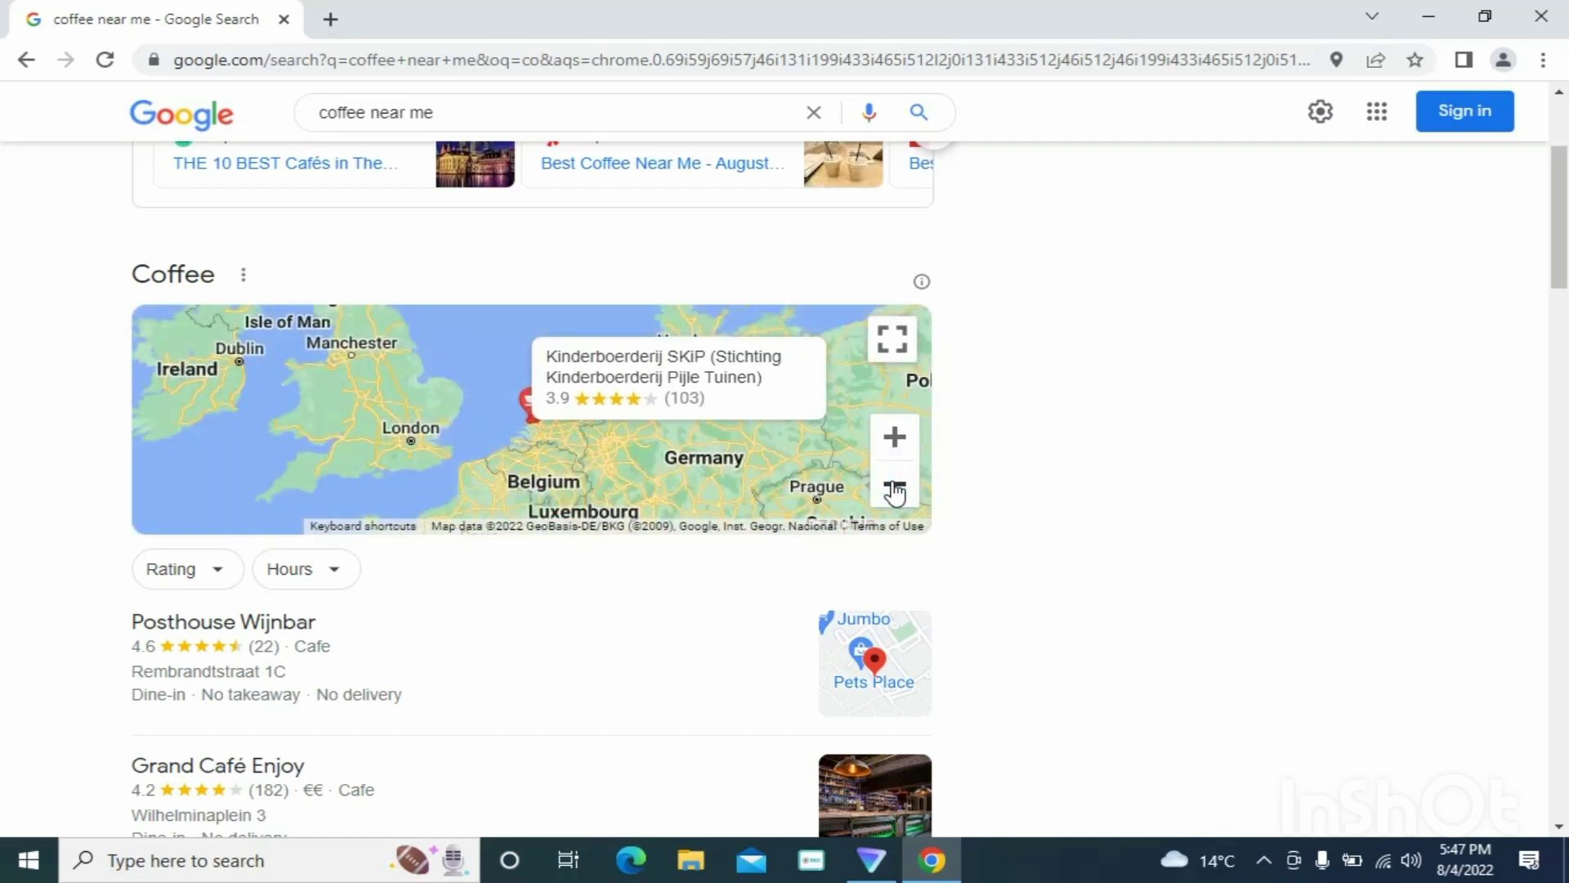
left_click(894, 489)
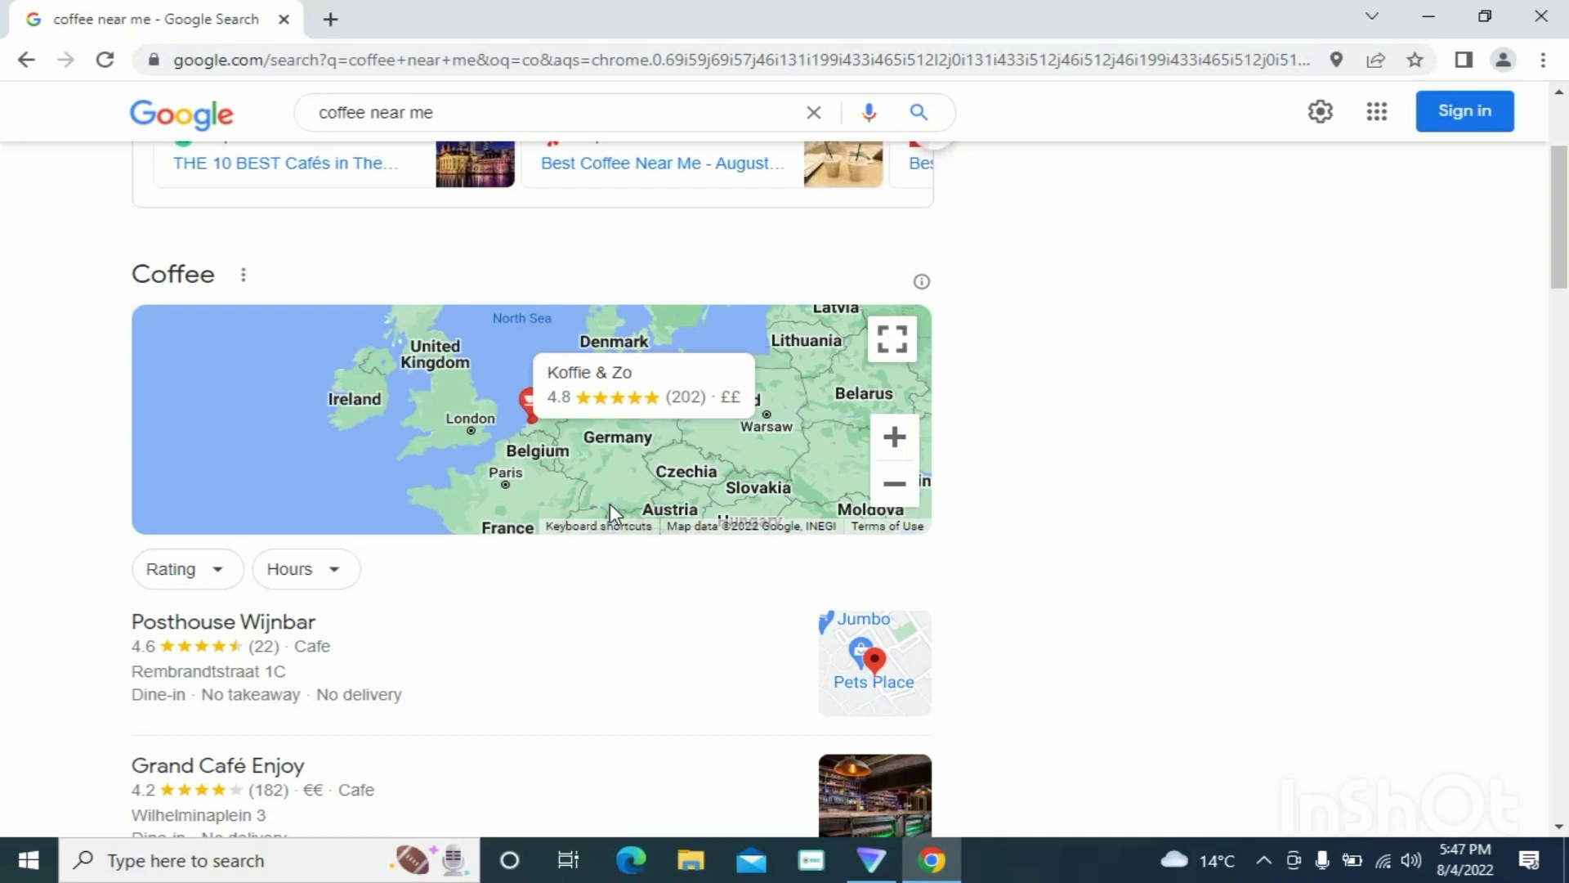
left_click(867, 870)
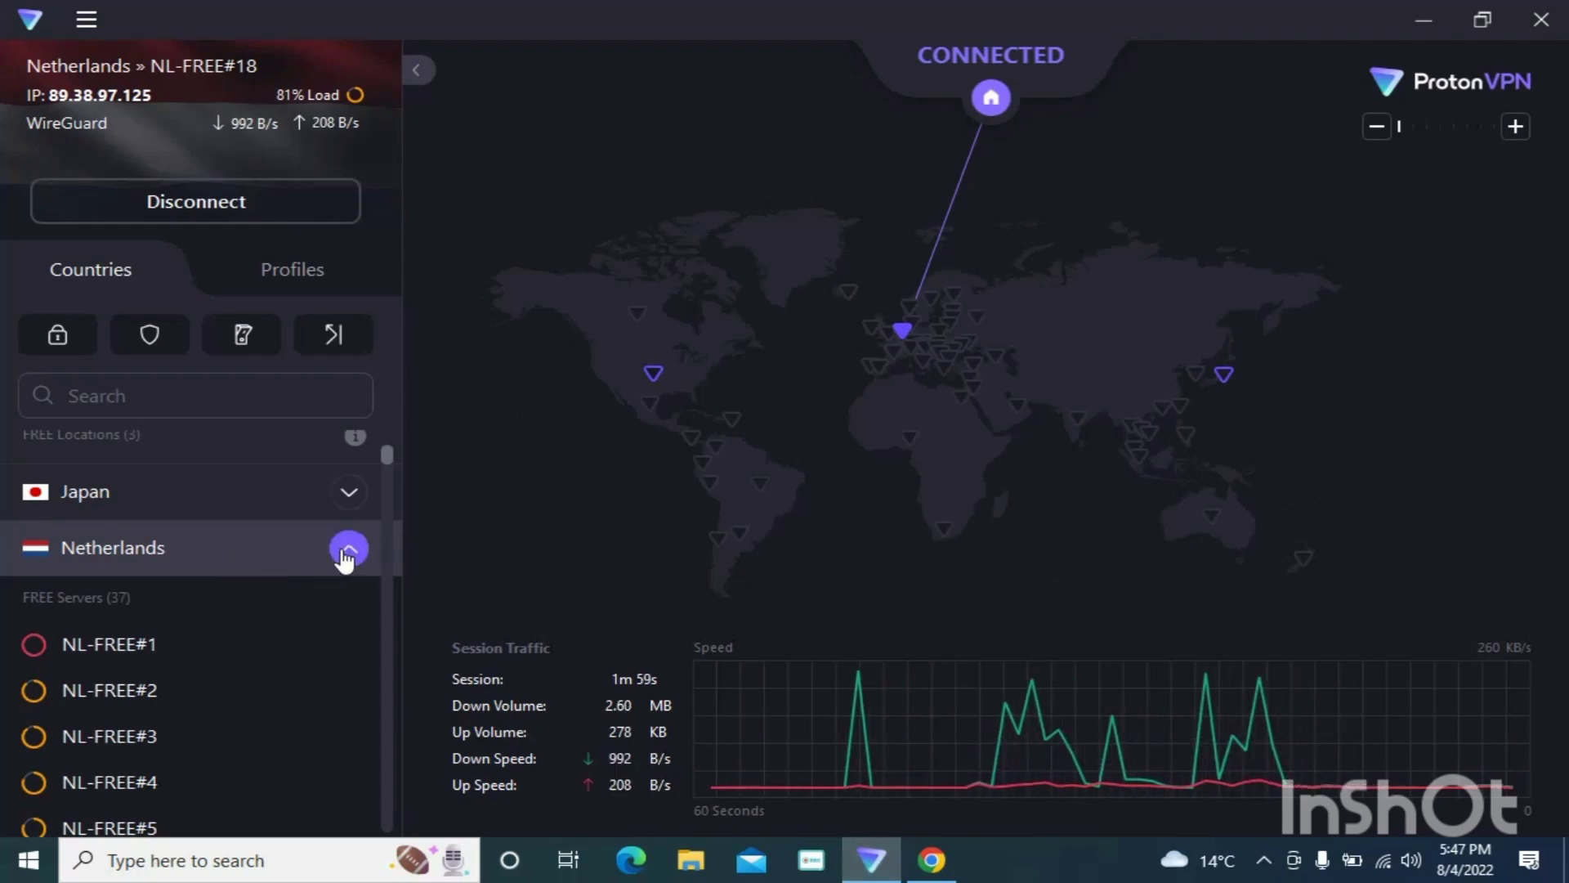
- Drop the Netherlands connection, connect to free United States server US-FREE#16, then disconnect
left_click(346, 552)
left_click(274, 556)
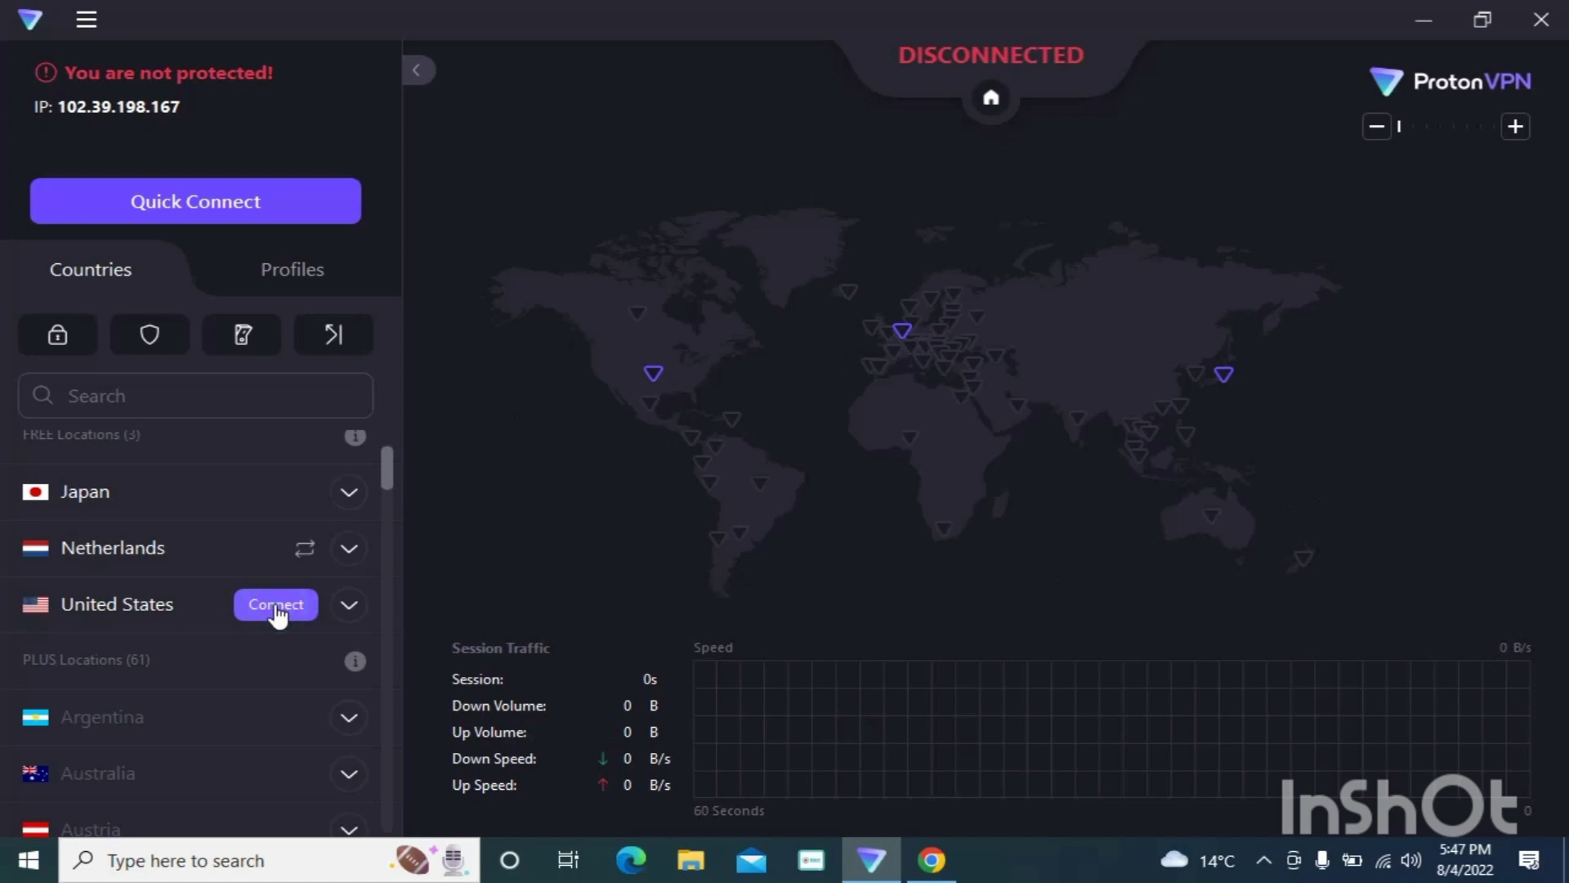
left_click(276, 607)
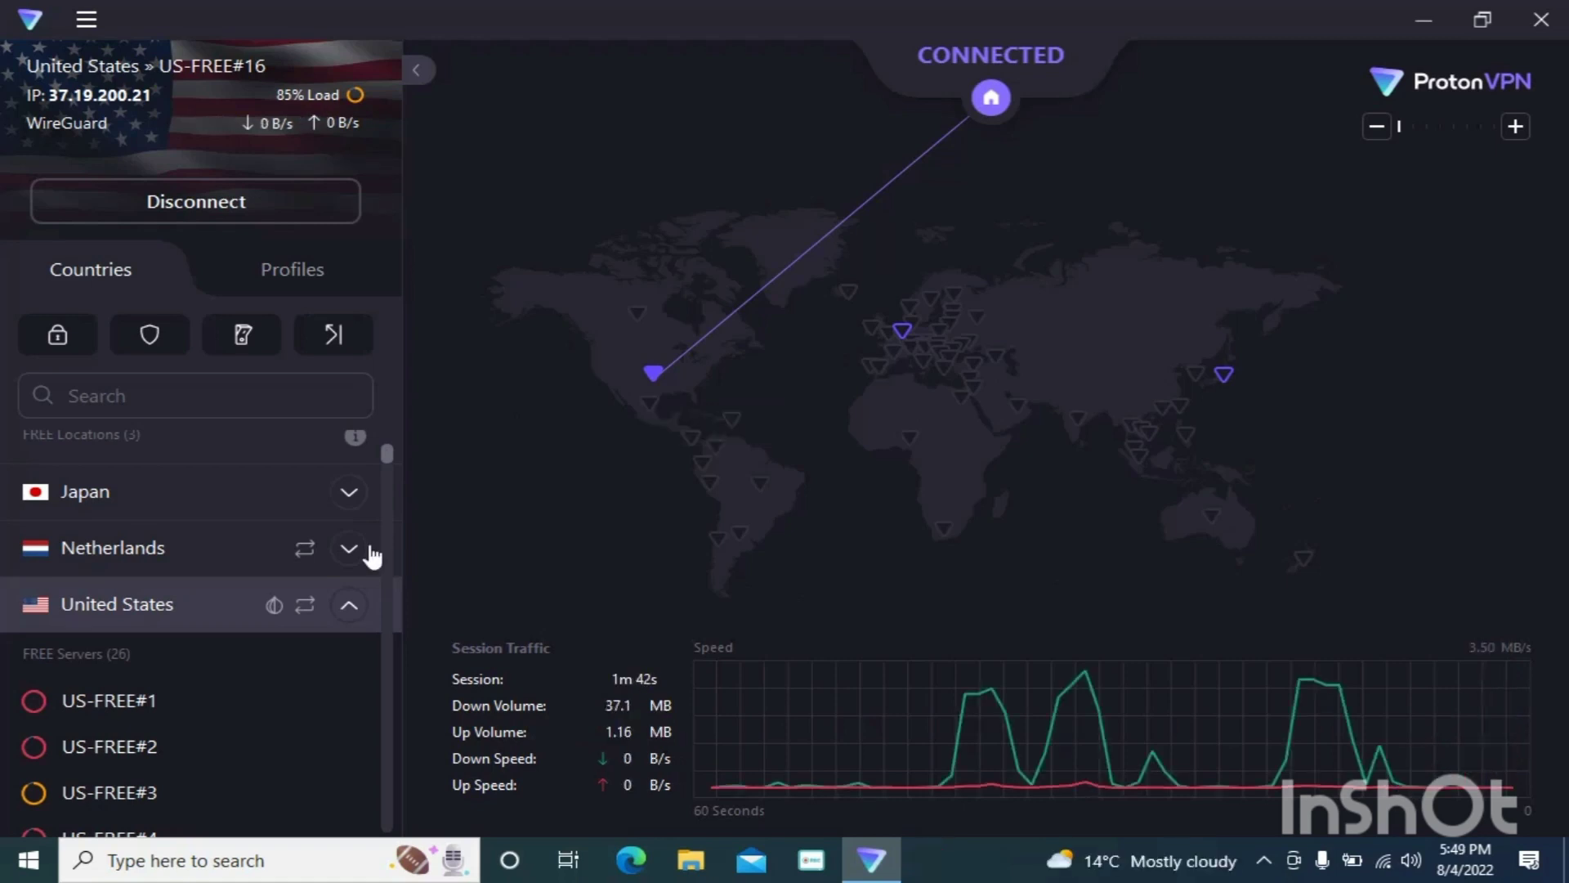
mouse_move(298, 519)
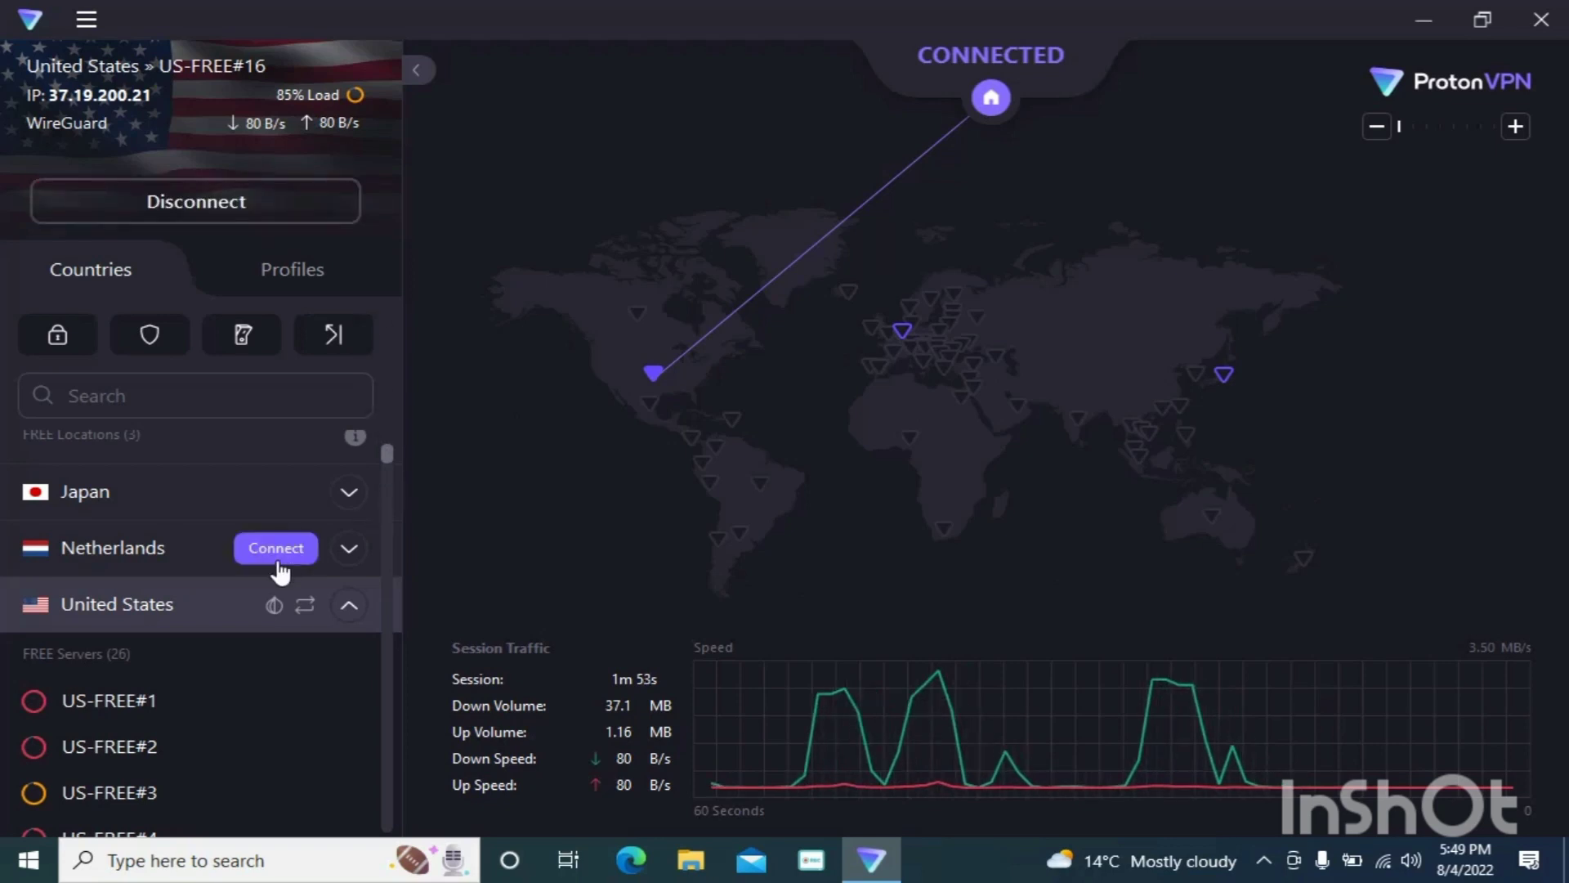
left_click(296, 205)
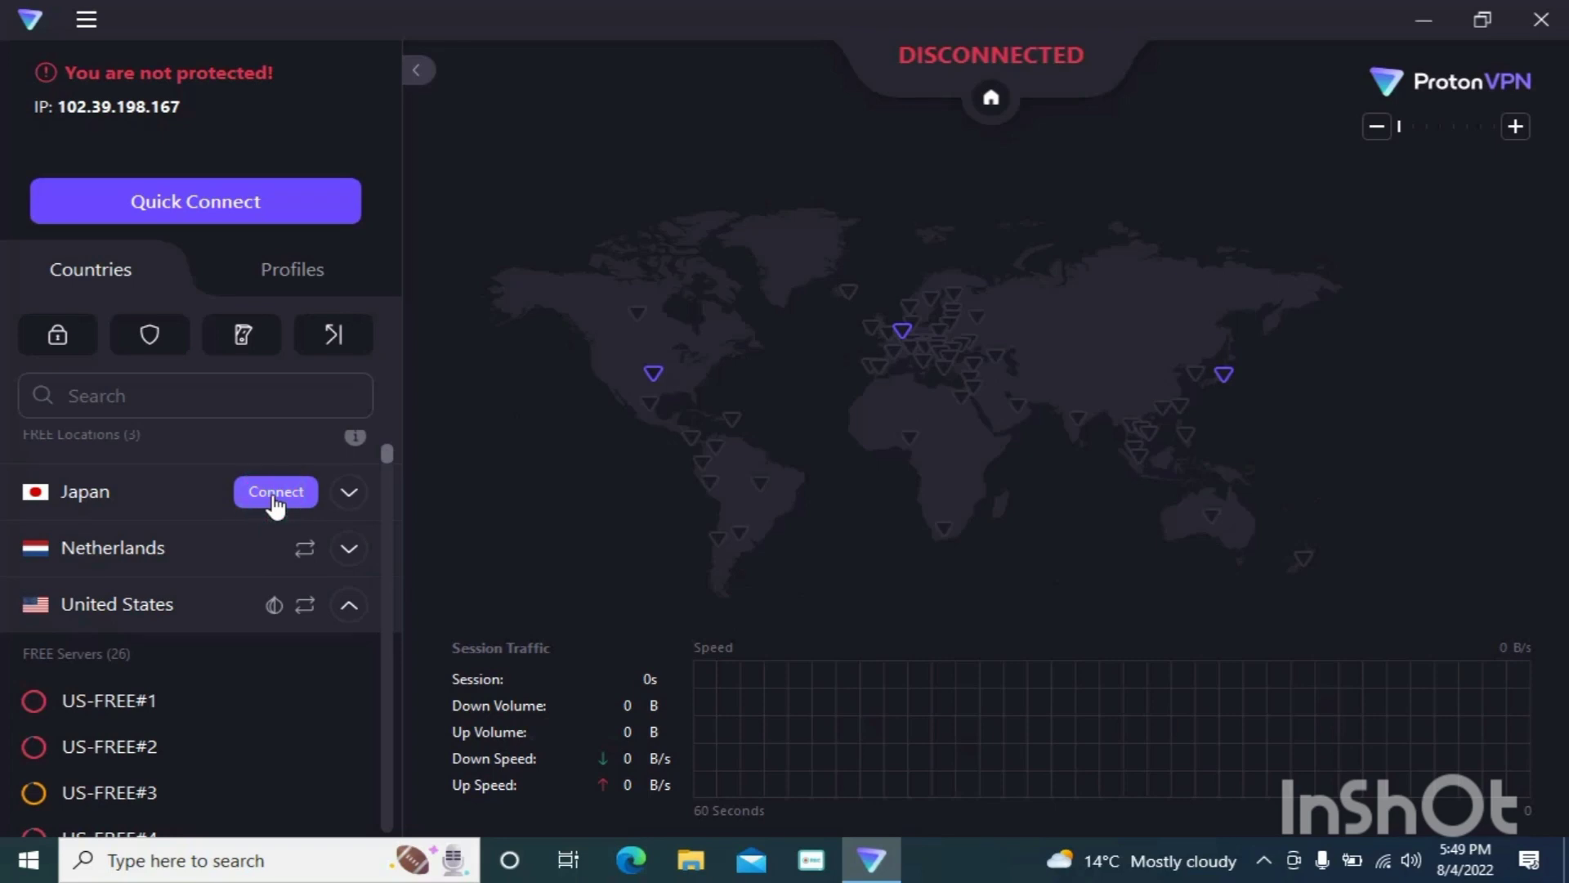
- Connect to the free Japan server JP-FREE#4 from the FREE Locations list
left_click(274, 495)
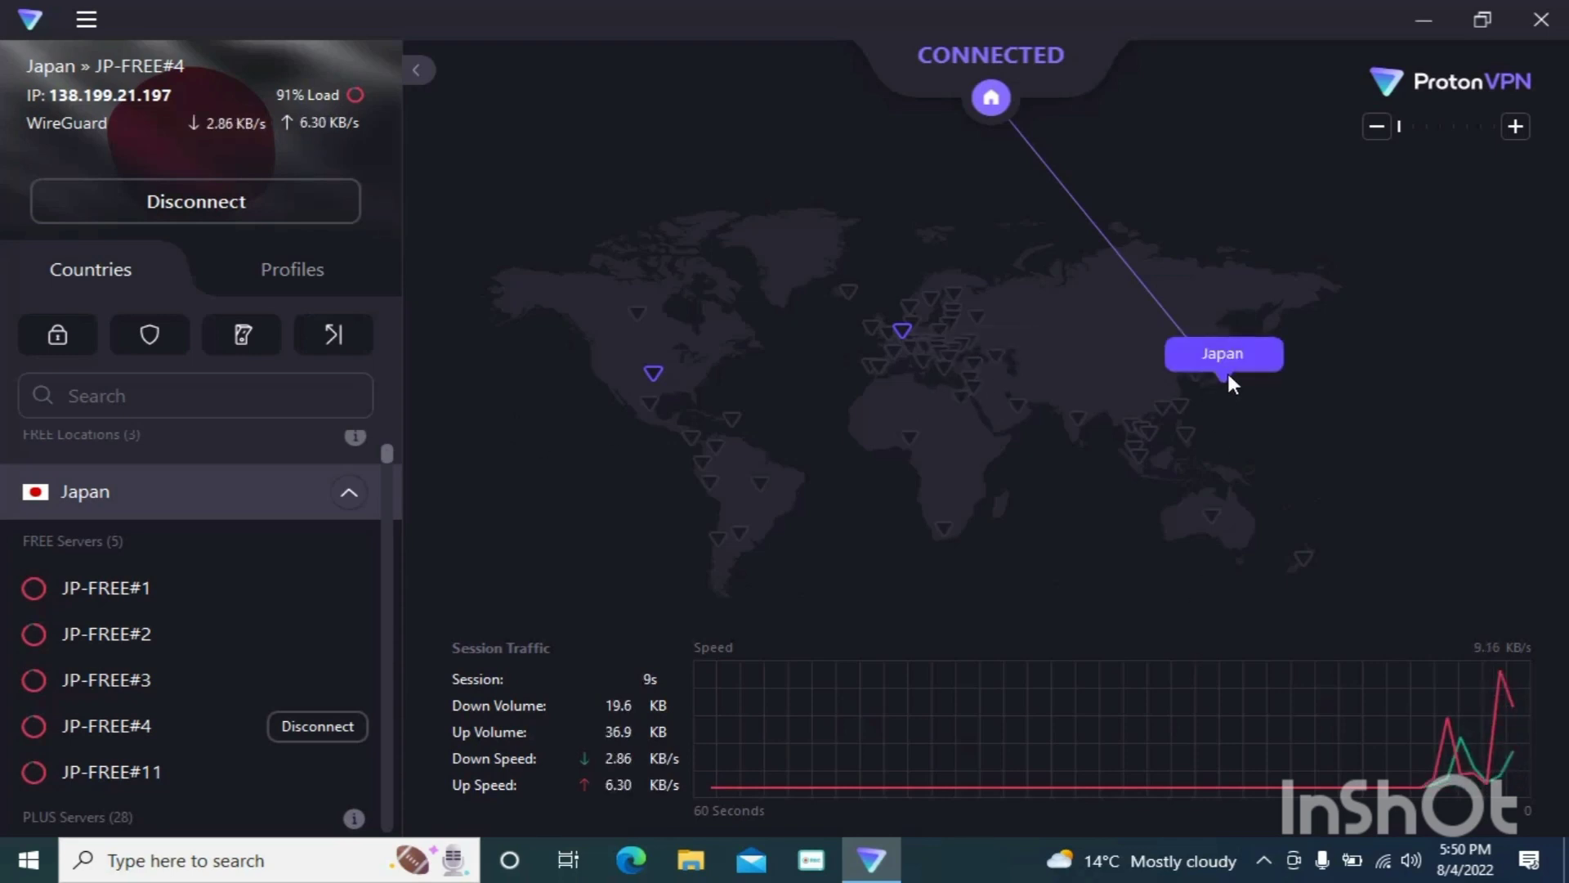
mouse_move(930, 341)
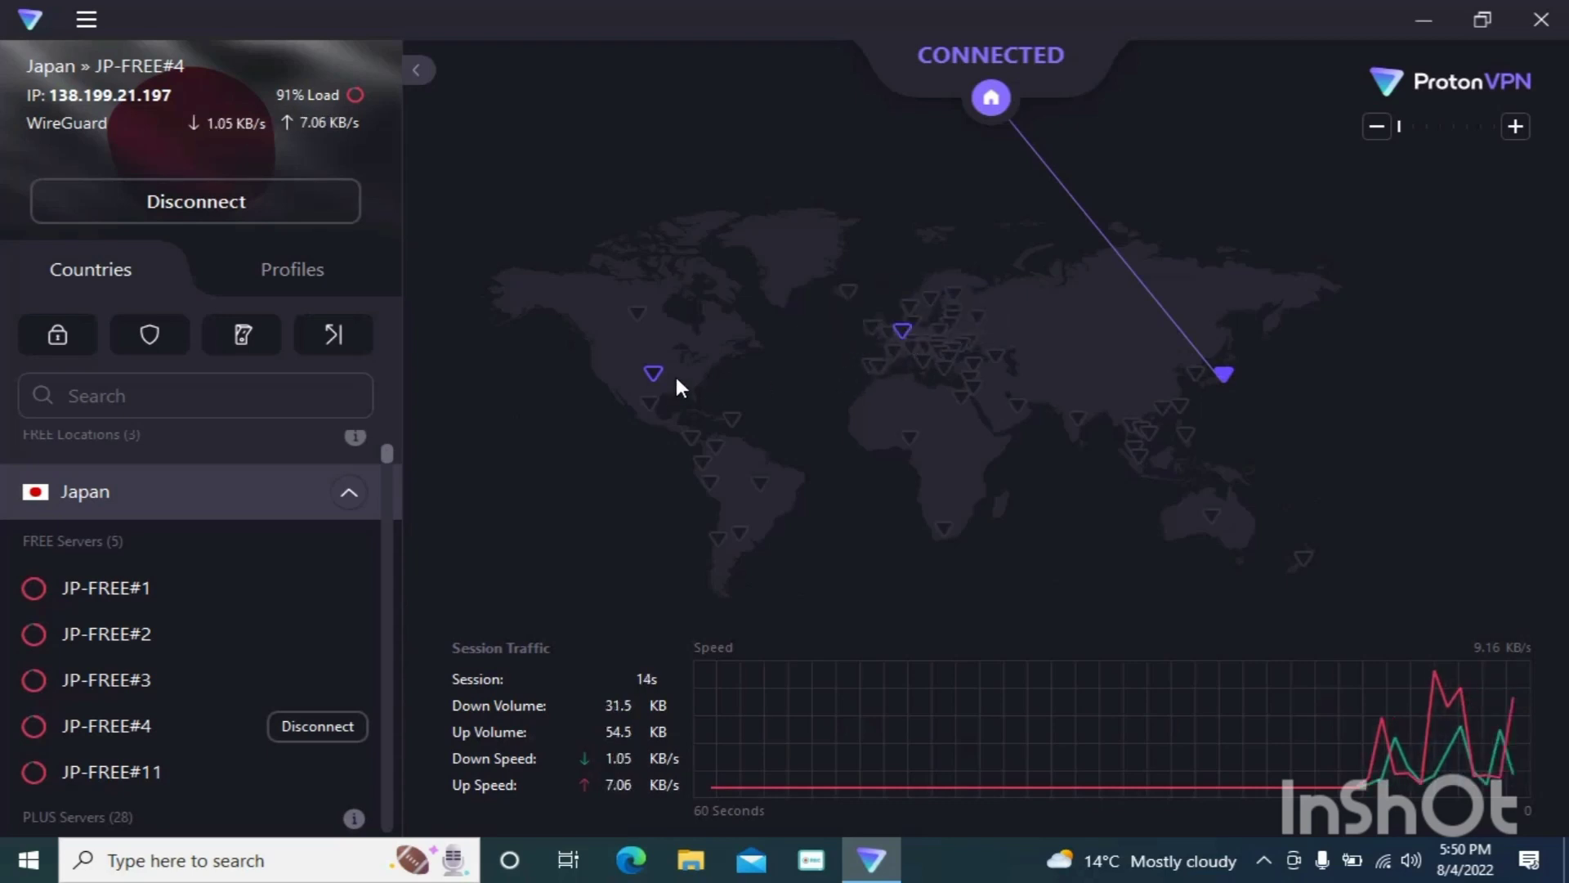
mouse_move(651, 378)
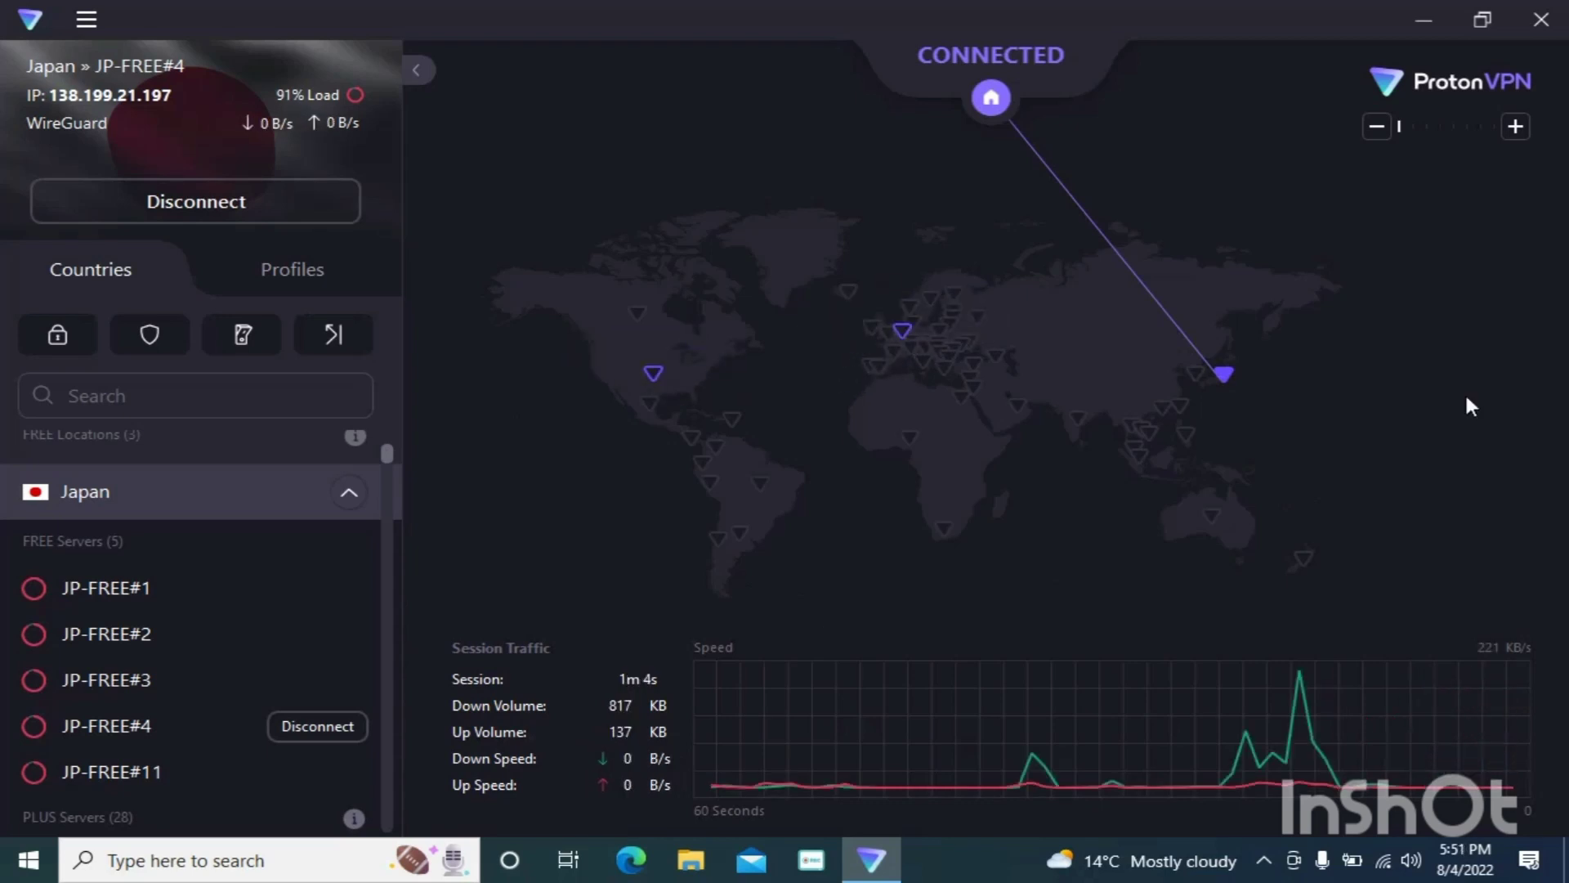